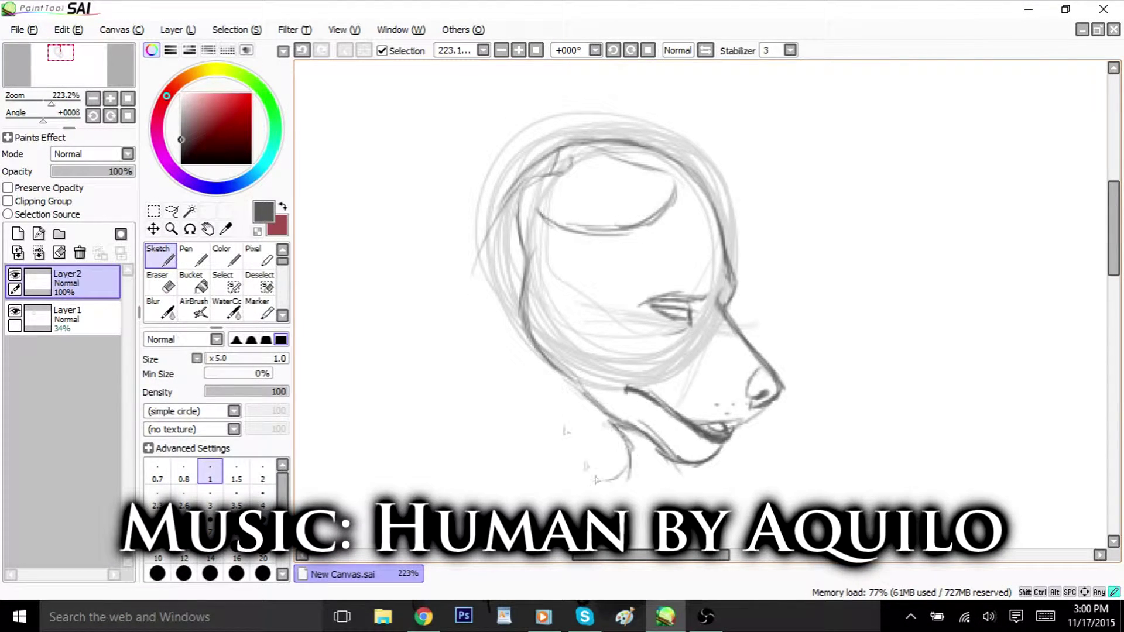
Step: Sketch the back of the neck sloping into the shoulder, and the chest line below the chin
{"action": "scroll", "coordinate": [542, 272], "scroll_direction": "down", "scroll_amount": 4}
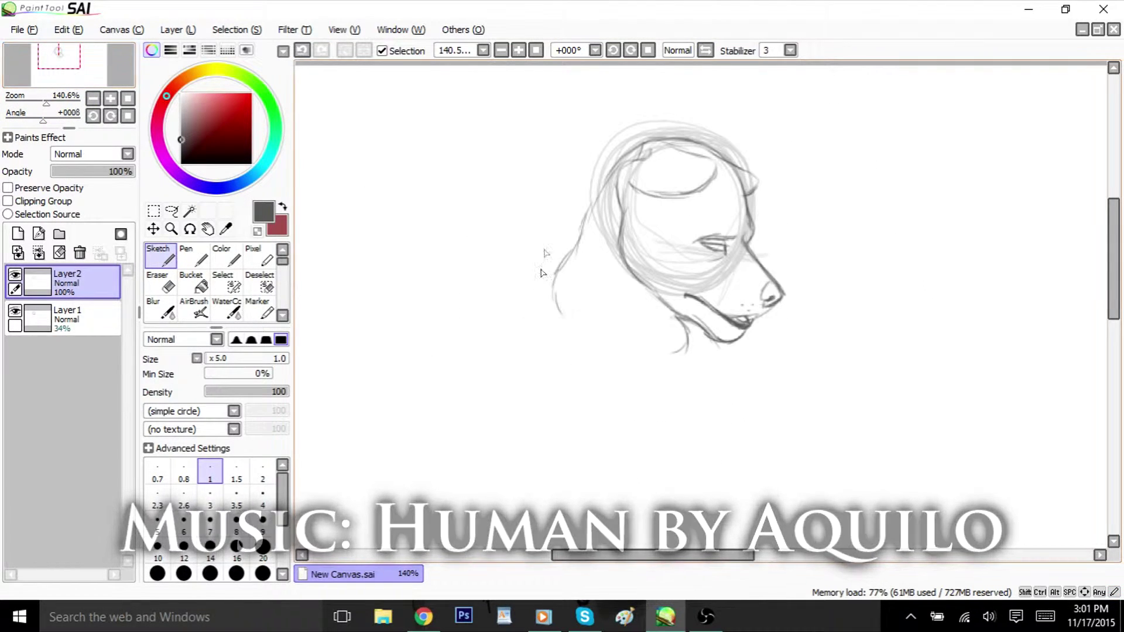
{"action": "left_click_drag", "start_coordinate": [559, 294], "coordinate": [532, 338]}
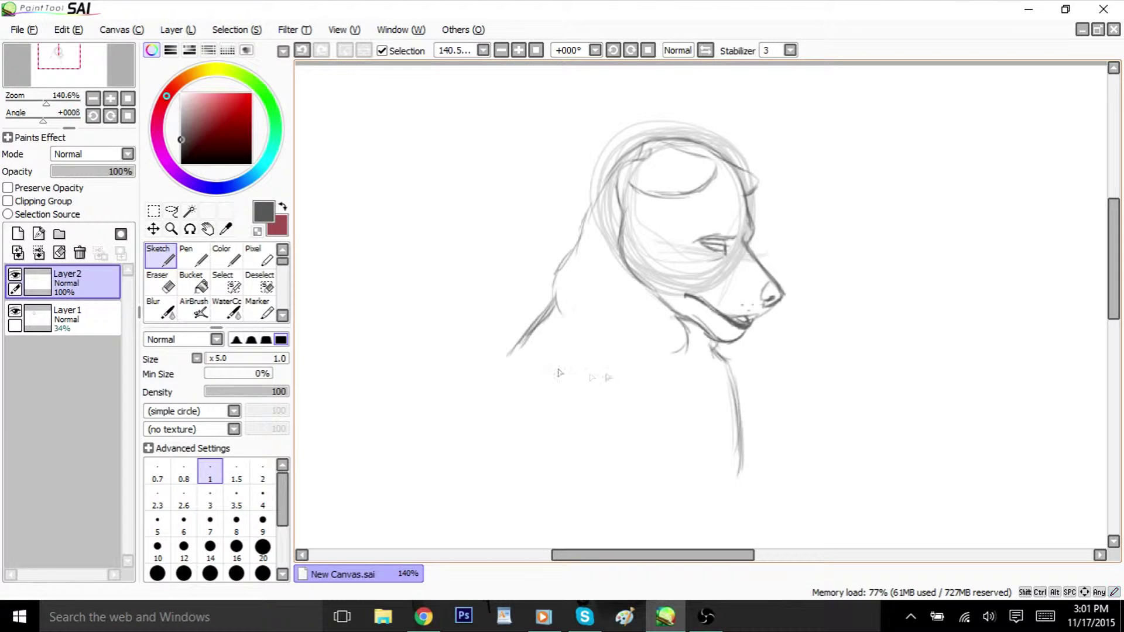
{"action": "left_click_drag", "start_coordinate": [1115, 286], "coordinate": [1115, 317]}
{"action": "left_click_drag", "start_coordinate": [47, 103], "coordinate": [40, 105]}
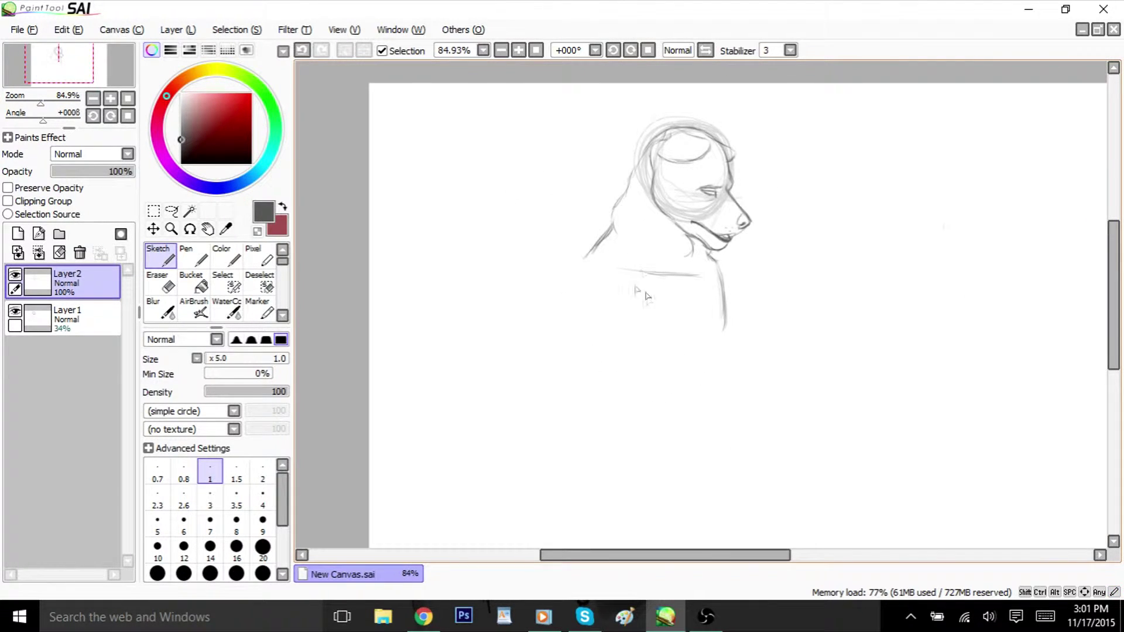
Step: Erase and redraw the collar and shoulder lines, then rough in the upper arm, chest and forearm
{"action": "key", "text": "e"}
{"action": "left_click_drag", "start_coordinate": [697, 275], "coordinate": [629, 272]}
{"action": "key", "text": "n"}
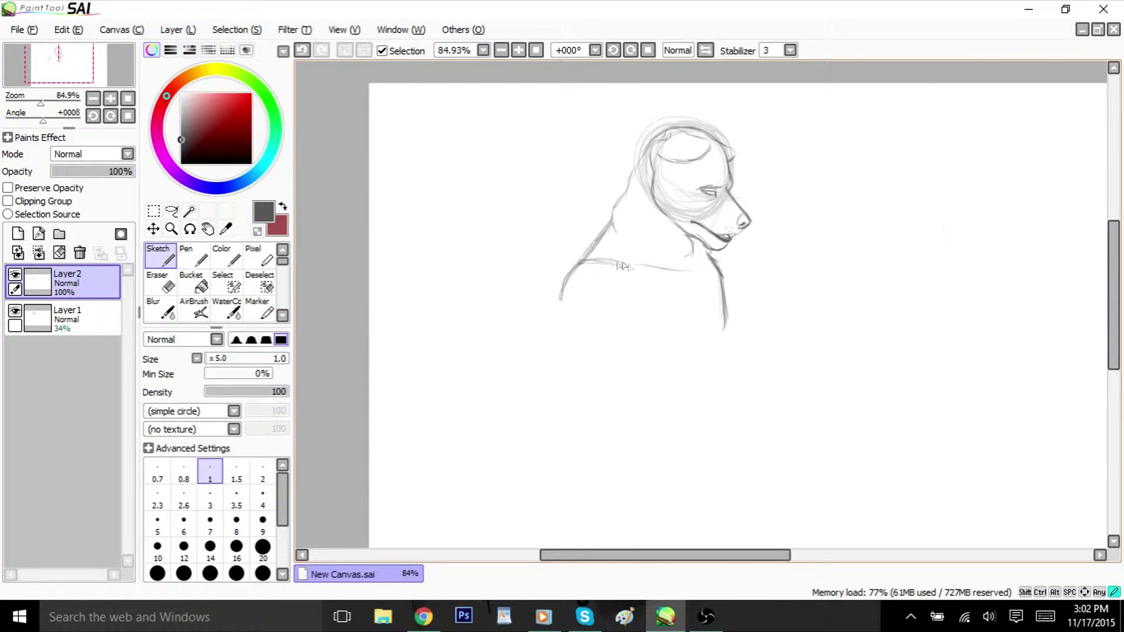
{"action": "key", "text": "e"}
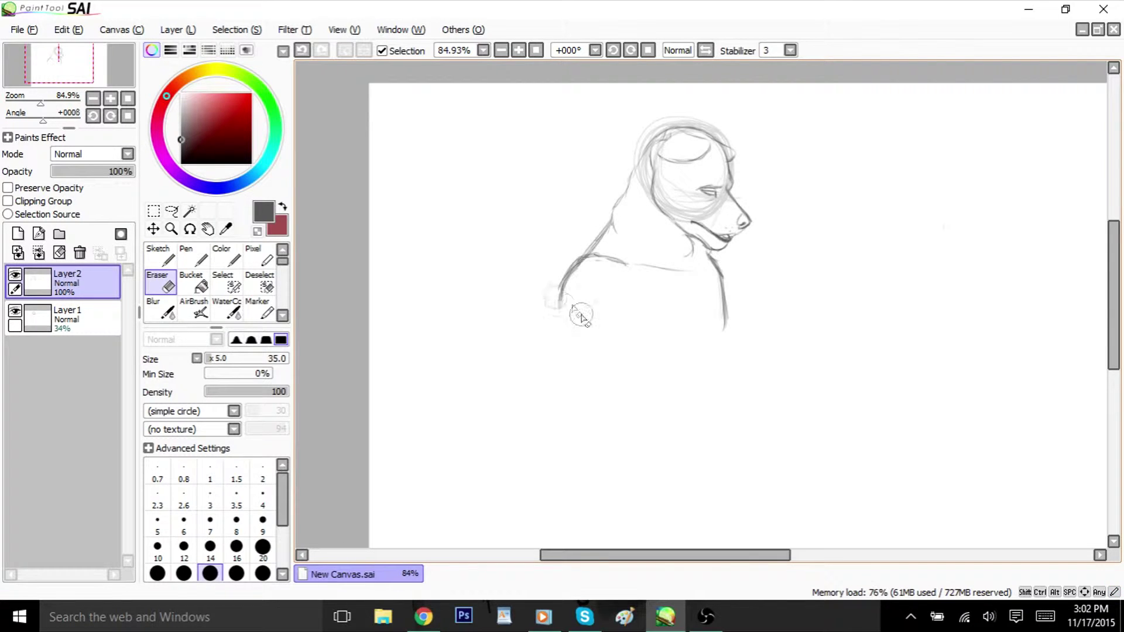
{"action": "key", "text": "n"}
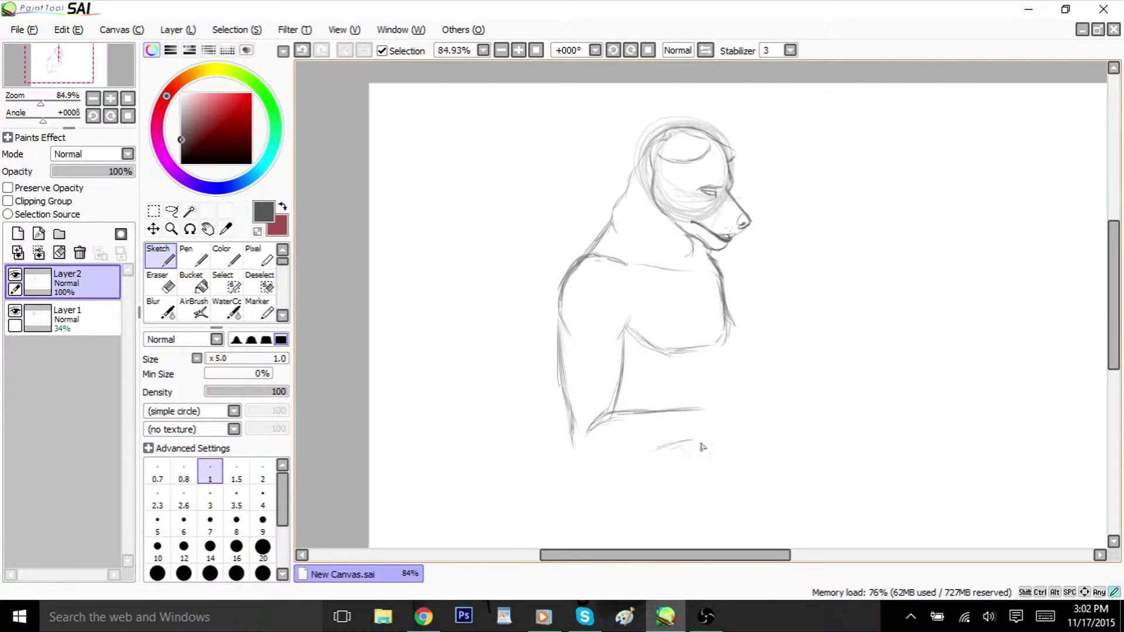
Step: Erase the rough elbow and redraw it with the forearm's upper and lower contours
{"action": "key", "text": "e"}
{"action": "mouse_move", "coordinate": [598, 424]}
{"action": "left_mouse_down"}
{"action": "mouse_move", "coordinate": [685, 408]}
{"action": "mouse_move", "coordinate": [611, 468]}
{"action": "left_mouse_up"}
{"action": "key", "text": "n"}
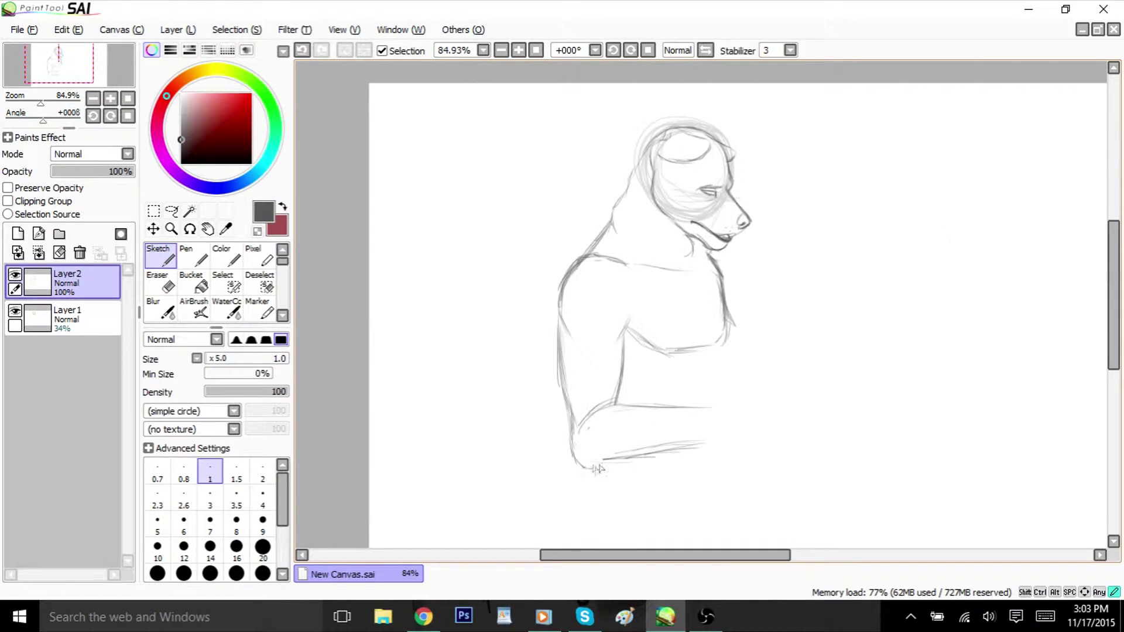
Step: Clean up the forearm lines, then lasso the forearm and shift it slightly upward
{"action": "key", "text": "e"}
{"action": "left_click_drag", "start_coordinate": [603, 442], "coordinate": [700, 433]}
{"action": "key", "text": "l"}
{"action": "left_click_drag", "start_coordinate": [585, 417], "coordinate": [730, 456]}
{"action": "left_click_drag", "start_coordinate": [609, 451], "coordinate": [616, 404]}
{"action": "key", "text": "ctrl+d"}
Step: Erase stray lines around the elbow and forearm, reconnect their contours, and save the drawing
{"action": "key", "text": "e"}
{"action": "left_click_drag", "start_coordinate": [588, 418], "coordinate": [597, 424]}
{"action": "left_click_drag", "start_coordinate": [704, 440], "coordinate": [674, 460]}
{"action": "key", "text": "n"}
{"action": "mouse_move", "coordinate": [600, 451]}
{"action": "left_mouse_down"}
{"action": "mouse_move", "coordinate": [710, 438]}
{"action": "mouse_move", "coordinate": [629, 447]}
{"action": "left_mouse_up"}
{"action": "key", "text": "e"}
{"action": "key", "text": "n"}
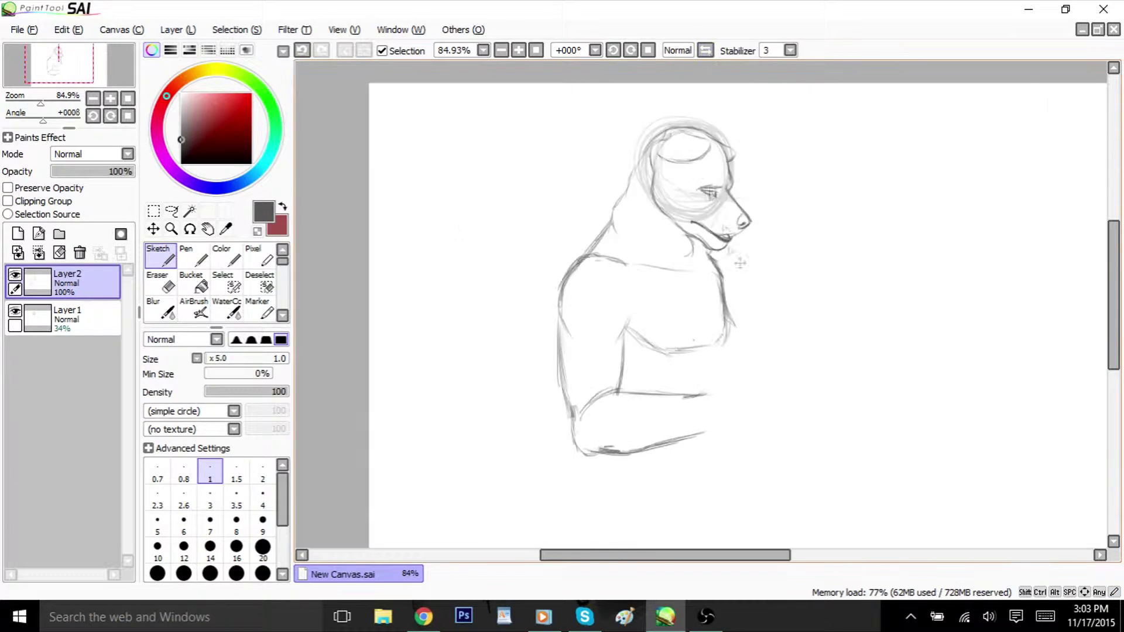
{"action": "key", "text": "ctrl+s"}
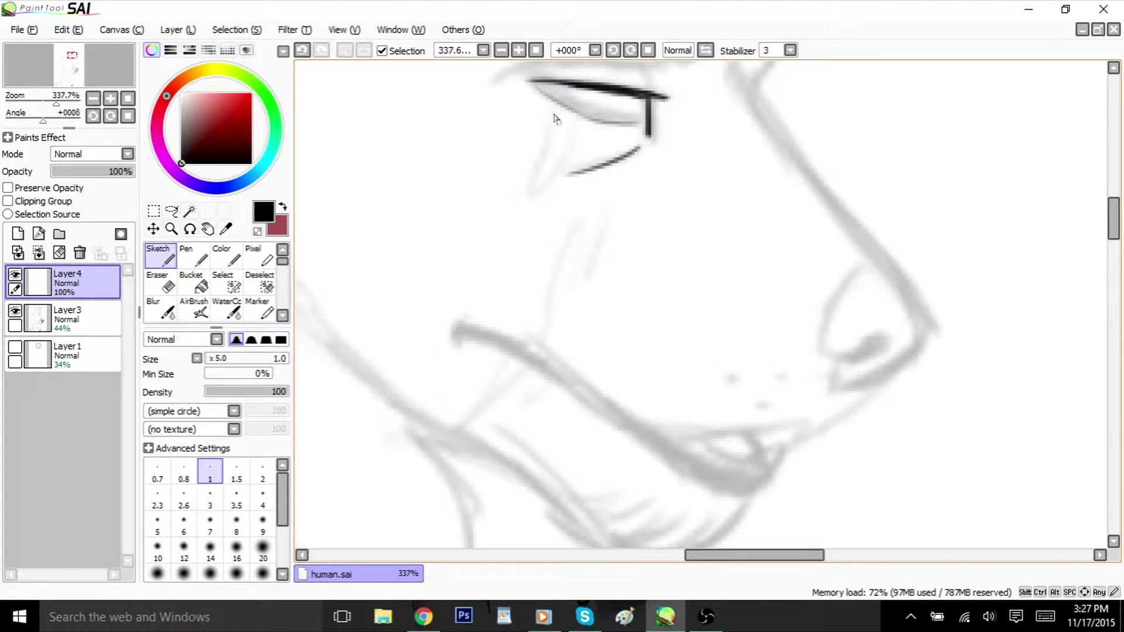
Step: Ink the mouth line and nose over the sketch on Layer4, cleaning the nose's lower edge with a size 50 eraser
{"action": "key", "text": "ctrl+z"}
{"action": "mouse_move", "coordinate": [584, 391]}
{"action": "left_mouse_down"}
{"action": "mouse_move", "coordinate": [618, 444]}
{"action": "mouse_move", "coordinate": [713, 436]}
{"action": "left_mouse_up"}
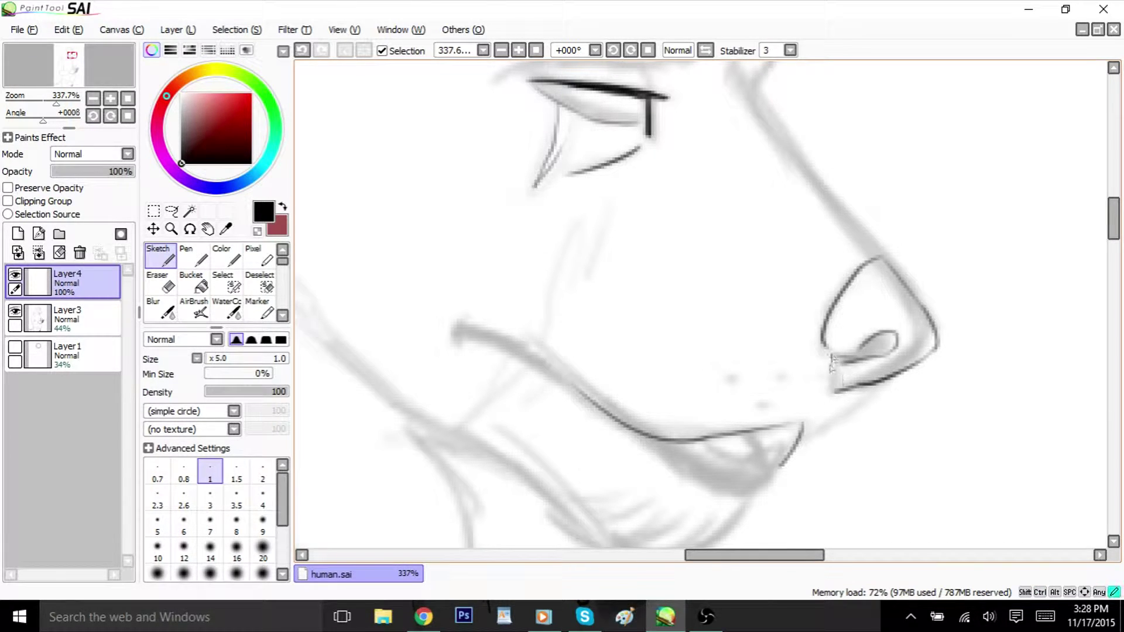
{"action": "key", "text": "e"}
{"action": "left_click", "coordinate": [216, 359]}
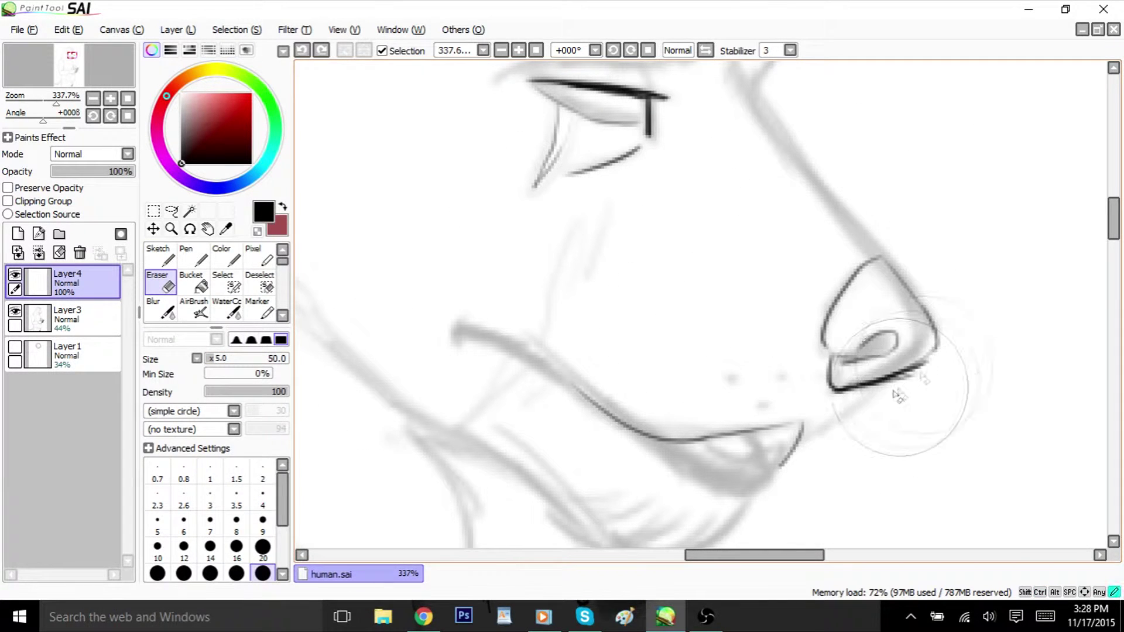
{"action": "left_click_drag", "start_coordinate": [906, 388], "coordinate": [922, 380]}
{"action": "key", "text": "n"}
{"action": "left_click", "coordinate": [281, 341]}
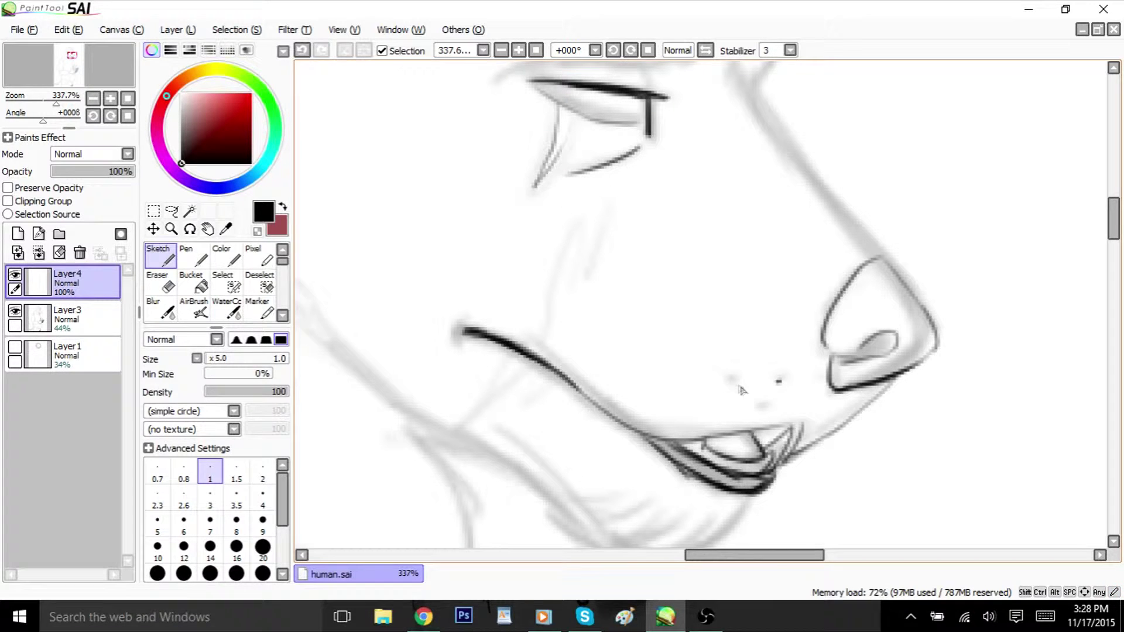
Step: Ink the thin scar lines running down the face from the eye across the cheek, undoing the unwanted strokes
{"action": "left_click_drag", "start_coordinate": [601, 188], "coordinate": [589, 278]}
{"action": "key", "text": "ctrl+z"}
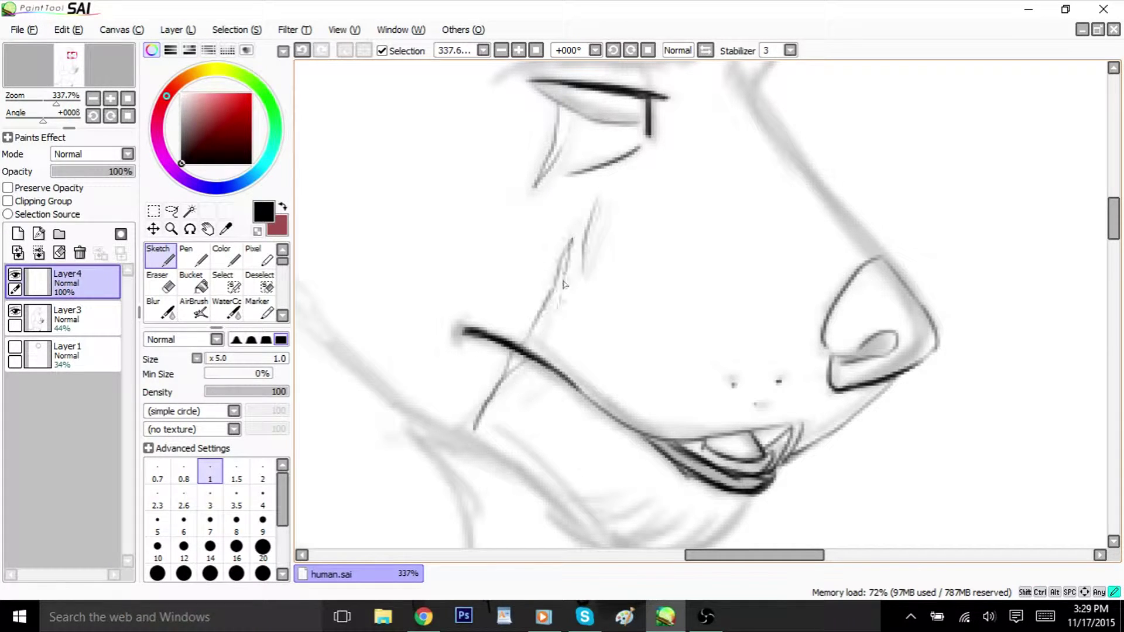
{"action": "key", "text": "h"}
{"action": "left_click_drag", "start_coordinate": [744, 223], "coordinate": [748, 289]}
{"action": "left_click_drag", "start_coordinate": [664, 105], "coordinate": [661, 152]}
{"action": "mouse_move", "coordinate": [524, 322]}
{"action": "left_mouse_down"}
{"action": "mouse_move", "coordinate": [661, 159]}
{"action": "mouse_move", "coordinate": [521, 333]}
{"action": "left_mouse_up"}
{"action": "key", "text": "ctrl+z"}
{"action": "key", "text": "ctrl+z"}
{"action": "left_click_drag", "start_coordinate": [660, 152], "coordinate": [563, 282]}
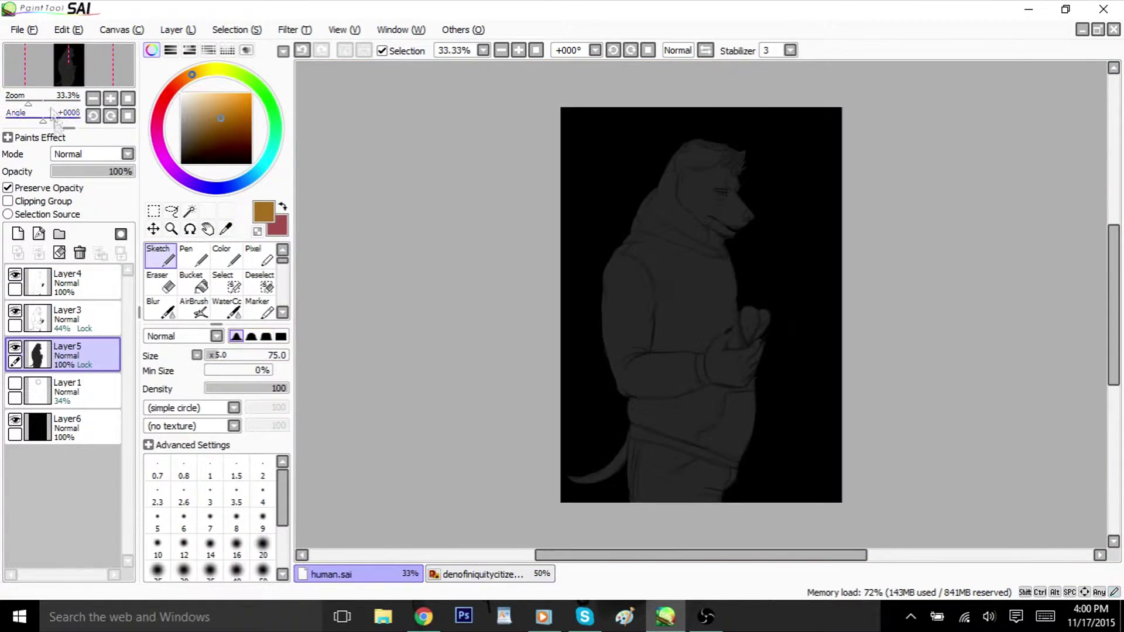
Step: Paint the markings on the raised hand brown-orange on Layer5 with the size 75 Sketch brush
{"action": "scroll", "coordinate": [836, 272], "scroll_direction": "up", "scroll_amount": 5}
{"action": "mouse_move", "coordinate": [835, 273]}
{"action": "left_mouse_down"}
{"action": "mouse_move", "coordinate": [898, 290]}
{"action": "mouse_move", "coordinate": [820, 447]}
{"action": "left_mouse_up"}
{"action": "left_click", "coordinate": [181, 157]}
{"action": "left_click_drag", "start_coordinate": [828, 269], "coordinate": [874, 357]}
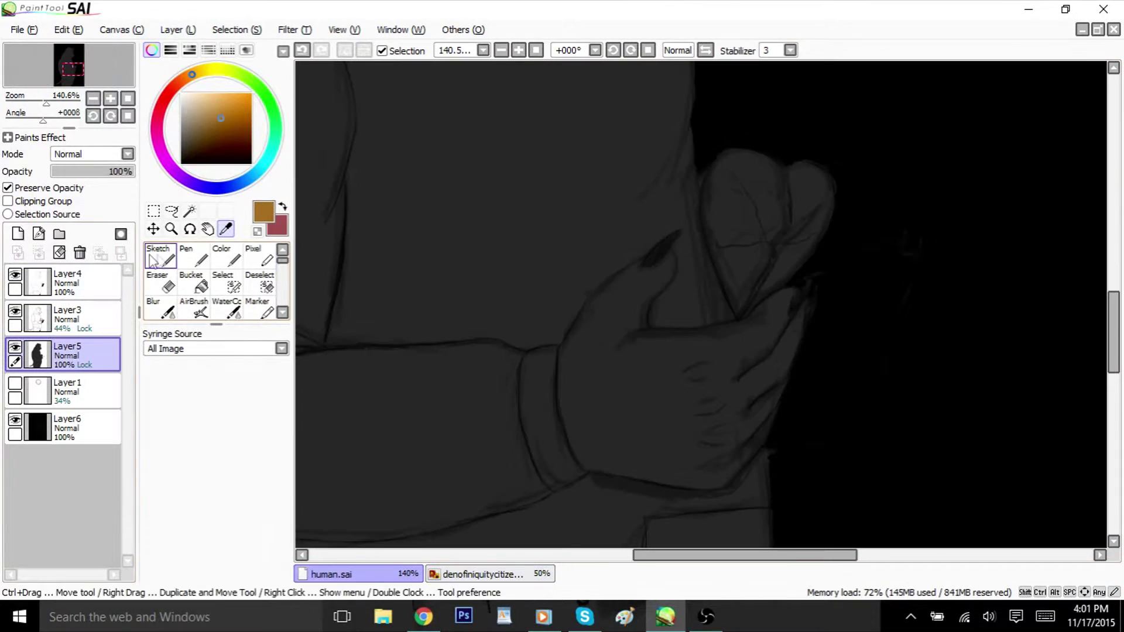
{"action": "left_click", "coordinate": [154, 258]}
{"action": "mouse_move", "coordinate": [565, 322]}
{"action": "left_mouse_down"}
{"action": "mouse_move", "coordinate": [640, 312]}
{"action": "mouse_move", "coordinate": [661, 275]}
{"action": "mouse_move", "coordinate": [719, 336]}
{"action": "mouse_move", "coordinate": [749, 406]}
{"action": "mouse_move", "coordinate": [750, 358]}
{"action": "mouse_move", "coordinate": [752, 462]}
{"action": "mouse_move", "coordinate": [798, 286]}
{"action": "mouse_move", "coordinate": [719, 326]}
{"action": "mouse_move", "coordinate": [821, 274]}
{"action": "left_mouse_up"}
Step: Set the secondary colour to black and paint the underside of the tail brown-orange
{"action": "key", "text": "x"}
{"action": "left_click", "coordinate": [181, 154]}
{"action": "left_click", "coordinate": [181, 163]}
{"action": "left_click_drag", "start_coordinate": [72, 70], "coordinate": [60, 80]}
{"action": "key", "text": "x"}
{"action": "mouse_move", "coordinate": [468, 403]}
{"action": "left_mouse_down"}
{"action": "mouse_move", "coordinate": [525, 403]}
{"action": "mouse_move", "coordinate": [451, 399]}
{"action": "left_mouse_up"}
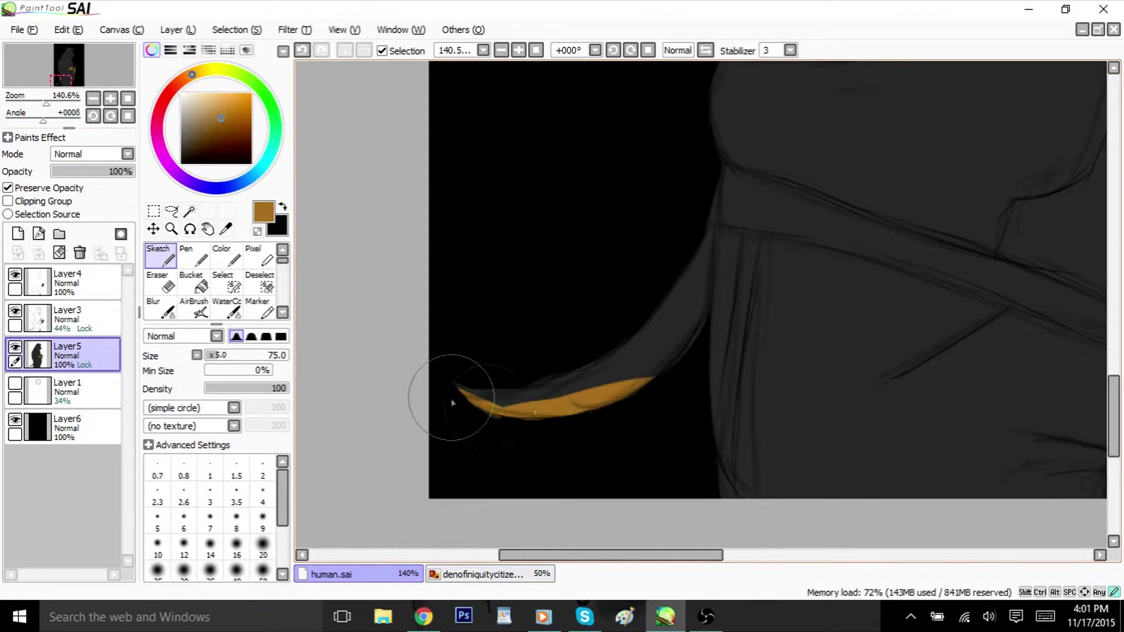
{"action": "left_click_drag", "start_coordinate": [620, 381], "coordinate": [720, 246]}
{"action": "left_click_drag", "start_coordinate": [621, 374], "coordinate": [732, 199]}
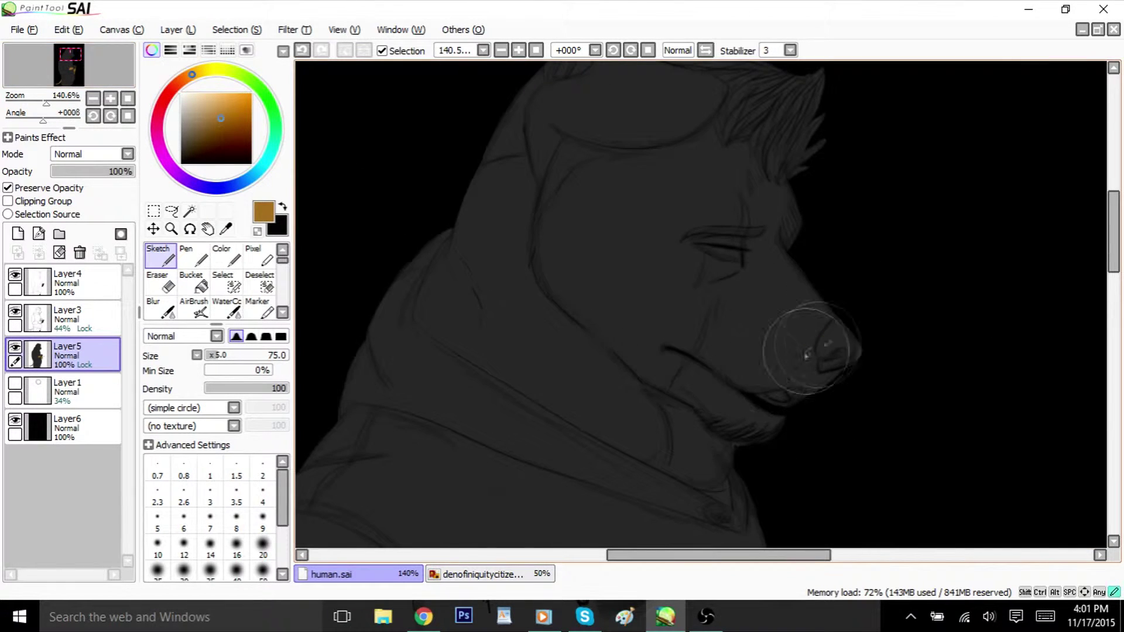
Step: Paint brown-orange markings on the muzzle and chin, under the eye, above the brow and on the cheek
{"action": "mouse_move", "coordinate": [834, 333]}
{"action": "left_mouse_down"}
{"action": "mouse_move", "coordinate": [726, 404]}
{"action": "mouse_move", "coordinate": [720, 445]}
{"action": "mouse_move", "coordinate": [731, 463]}
{"action": "mouse_move", "coordinate": [756, 388]}
{"action": "mouse_move", "coordinate": [851, 389]}
{"action": "left_mouse_up"}
{"action": "mouse_move", "coordinate": [694, 250]}
{"action": "left_mouse_down"}
{"action": "mouse_move", "coordinate": [738, 268]}
{"action": "mouse_move", "coordinate": [713, 279]}
{"action": "mouse_move", "coordinate": [691, 257]}
{"action": "mouse_move", "coordinate": [691, 292]}
{"action": "mouse_move", "coordinate": [730, 271]}
{"action": "left_mouse_up"}
{"action": "left_click_drag", "start_coordinate": [750, 199], "coordinate": [753, 204]}
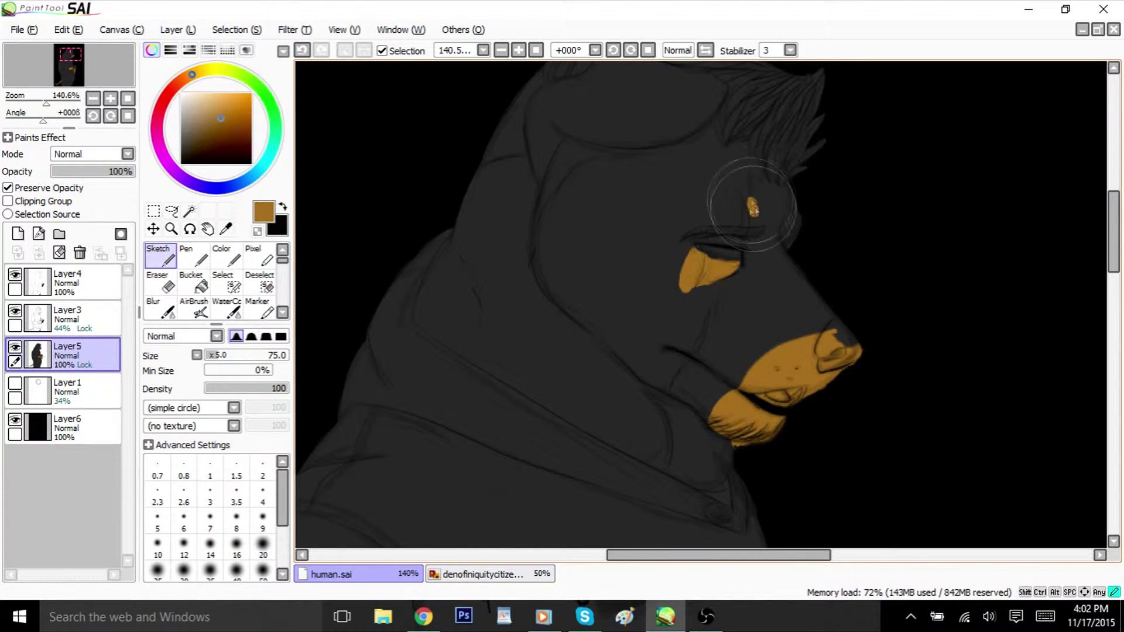
{"action": "left_click_drag", "start_coordinate": [622, 244], "coordinate": [647, 244]}
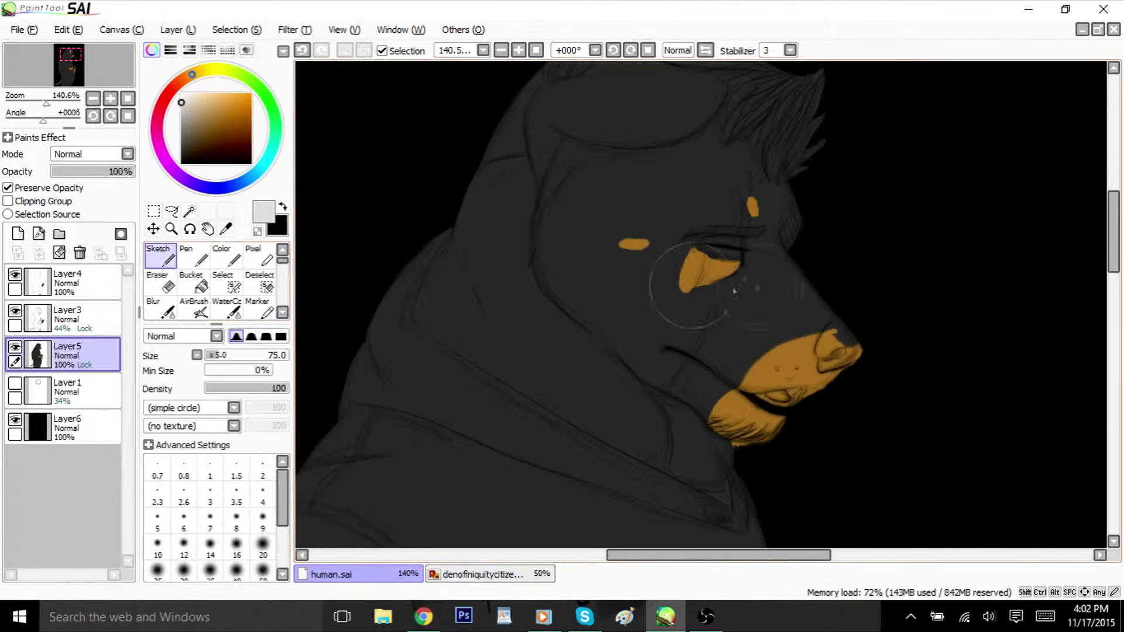
Step: Outline and fill the light grey markings on the snout, forehead, side of the head and neck
{"action": "mouse_move", "coordinate": [734, 291]}
{"action": "left_mouse_down"}
{"action": "mouse_move", "coordinate": [837, 348]}
{"action": "mouse_move", "coordinate": [761, 246]}
{"action": "mouse_move", "coordinate": [831, 340]}
{"action": "mouse_move", "coordinate": [800, 260]}
{"action": "mouse_move", "coordinate": [756, 275]}
{"action": "mouse_move", "coordinate": [643, 231]}
{"action": "mouse_move", "coordinate": [597, 231]}
{"action": "mouse_move", "coordinate": [577, 310]}
{"action": "mouse_move", "coordinate": [658, 402]}
{"action": "mouse_move", "coordinate": [666, 439]}
{"action": "mouse_move", "coordinate": [655, 498]}
{"action": "left_mouse_up"}
{"action": "mouse_move", "coordinate": [755, 190]}
{"action": "left_mouse_down"}
{"action": "mouse_move", "coordinate": [742, 212]}
{"action": "mouse_move", "coordinate": [762, 225]}
{"action": "left_mouse_up"}
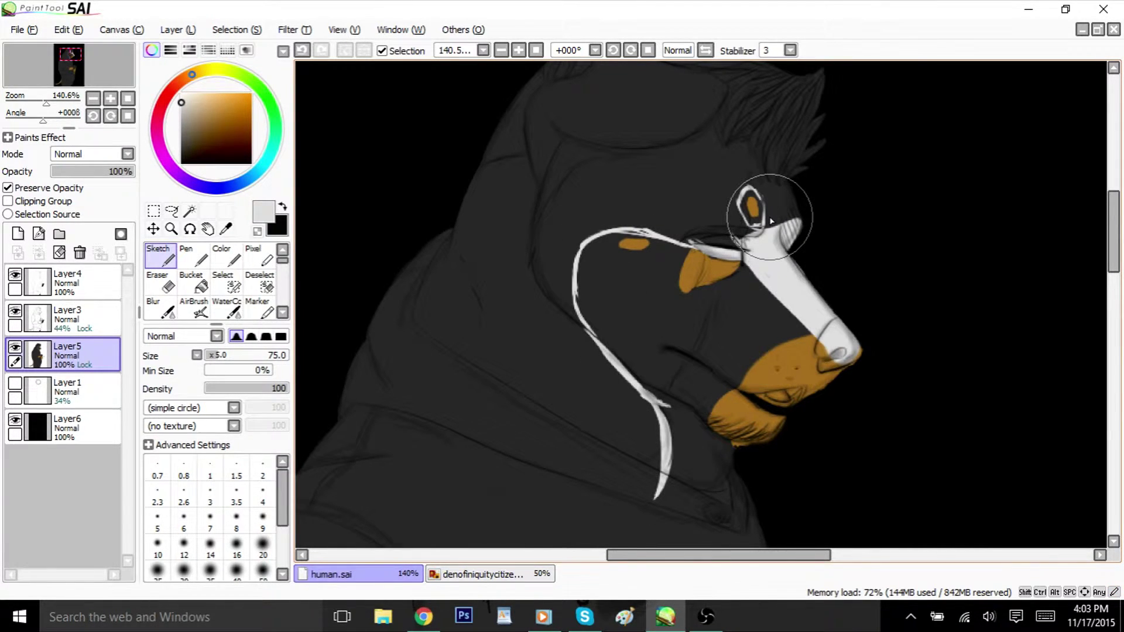
{"action": "mouse_move", "coordinate": [512, 218]}
{"action": "left_mouse_down"}
{"action": "mouse_move", "coordinate": [591, 170]}
{"action": "mouse_move", "coordinate": [773, 126]}
{"action": "mouse_move", "coordinate": [758, 182]}
{"action": "mouse_move", "coordinate": [770, 233]}
{"action": "mouse_move", "coordinate": [749, 205]}
{"action": "mouse_move", "coordinate": [732, 234]}
{"action": "mouse_move", "coordinate": [650, 240]}
{"action": "mouse_move", "coordinate": [573, 266]}
{"action": "mouse_move", "coordinate": [588, 351]}
{"action": "mouse_move", "coordinate": [660, 490]}
{"action": "mouse_move", "coordinate": [659, 515]}
{"action": "left_mouse_up"}
{"action": "mouse_move", "coordinate": [556, 234]}
{"action": "left_mouse_down"}
{"action": "mouse_move", "coordinate": [710, 200]}
{"action": "mouse_move", "coordinate": [585, 270]}
{"action": "mouse_move", "coordinate": [577, 465]}
{"action": "mouse_move", "coordinate": [515, 374]}
{"action": "mouse_move", "coordinate": [473, 190]}
{"action": "mouse_move", "coordinate": [515, 403]}
{"action": "left_mouse_up"}
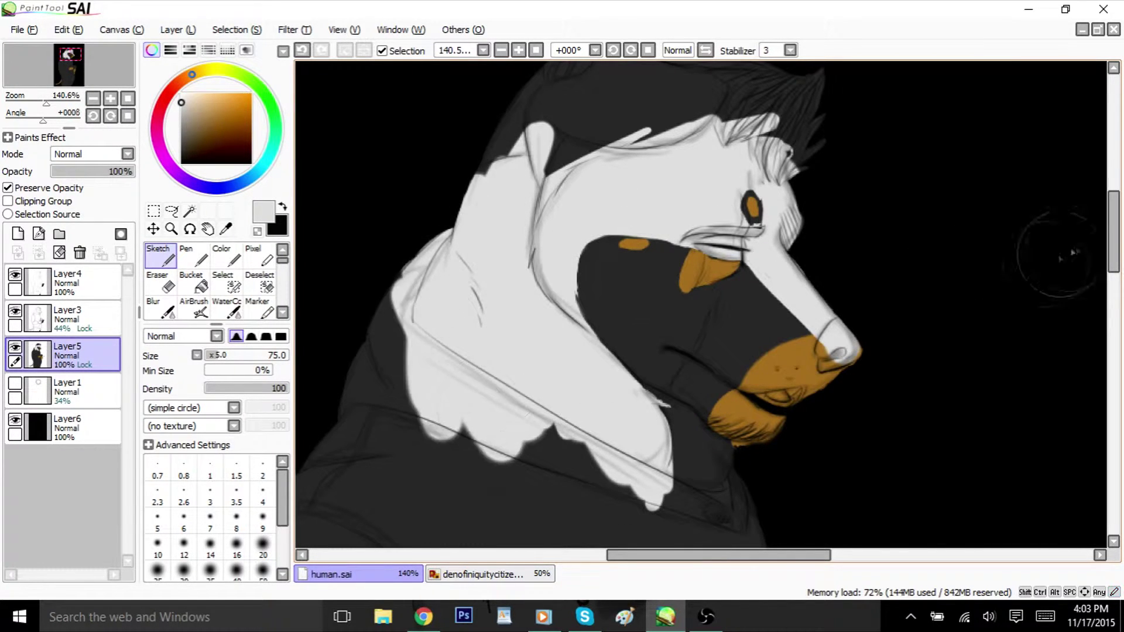
{"action": "left_click_drag", "start_coordinate": [1114, 237], "coordinate": [1114, 225]}
{"action": "mouse_move", "coordinate": [776, 217]}
{"action": "left_mouse_down"}
{"action": "mouse_move", "coordinate": [589, 135]}
{"action": "mouse_move", "coordinate": [755, 158]}
{"action": "left_mouse_up"}
Step: Zoom in on the dog character reference and open the recent image cheebsbro.png as another reference
{"action": "left_click_drag", "start_coordinate": [1114, 234], "coordinate": [1114, 417]}
{"action": "mouse_move", "coordinate": [798, 555]}
{"action": "left_mouse_down"}
{"action": "mouse_move", "coordinate": [753, 580]}
{"action": "mouse_move", "coordinate": [706, 573]}
{"action": "left_mouse_up"}
{"action": "mouse_move", "coordinate": [468, 472]}
{"action": "left_mouse_down"}
{"action": "mouse_move", "coordinate": [414, 465]}
{"action": "mouse_move", "coordinate": [547, 446]}
{"action": "mouse_move", "coordinate": [585, 410]}
{"action": "mouse_move", "coordinate": [673, 245]}
{"action": "left_mouse_up"}
{"action": "scroll", "coordinate": [1115, 296], "scroll_direction": "up", "scroll_amount": 6}
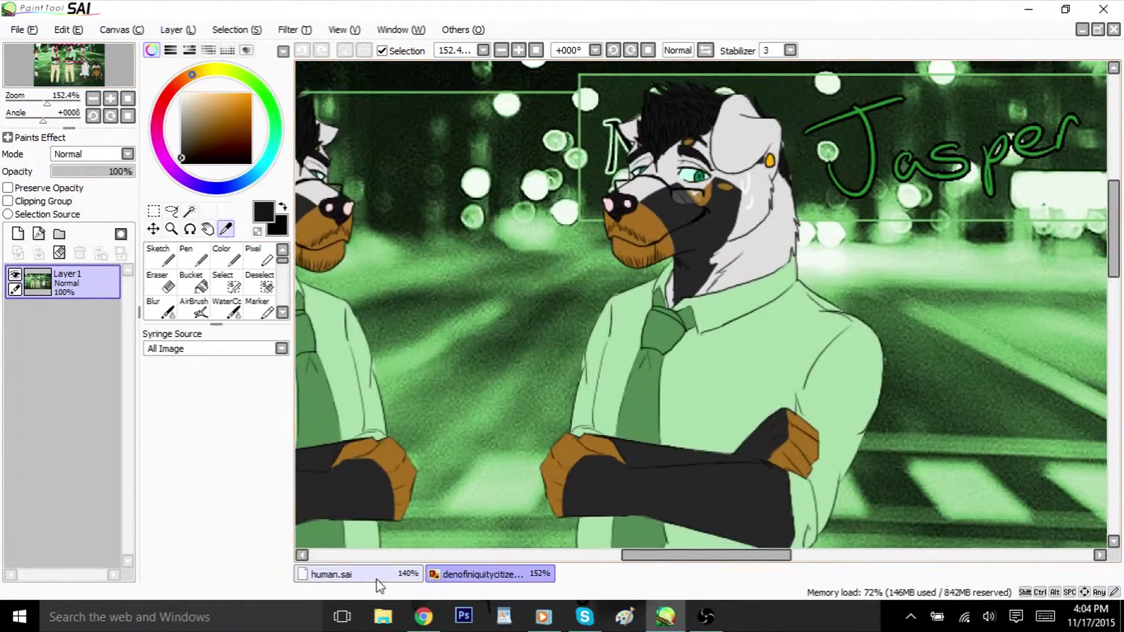
{"action": "left_click", "coordinate": [24, 29]}
{"action": "mouse_move", "coordinate": [53, 92]}
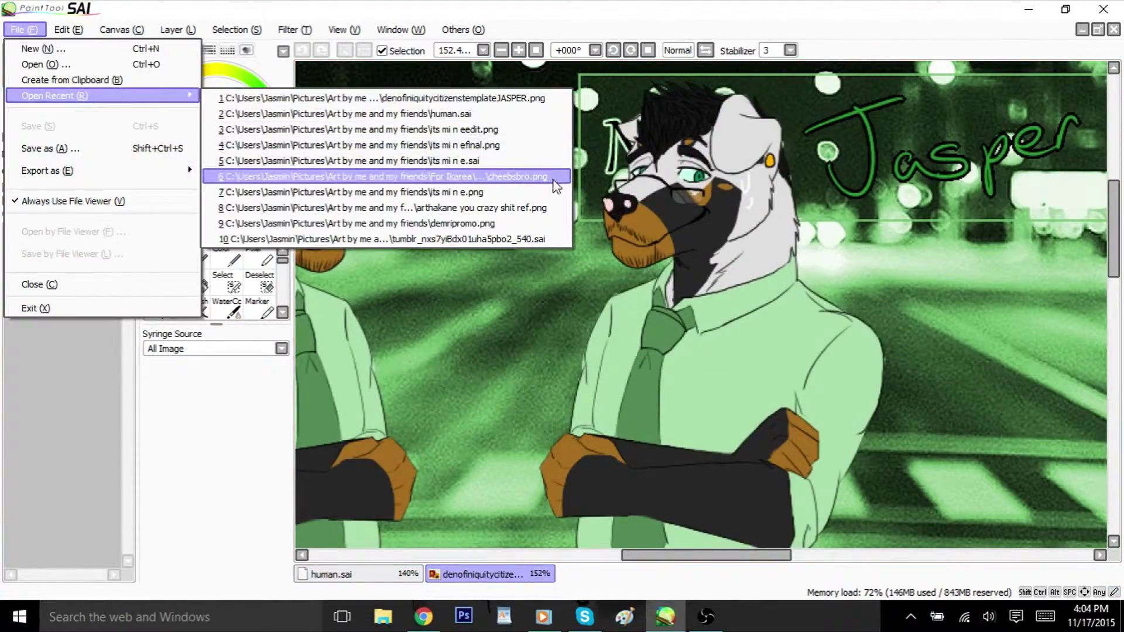
{"action": "left_click", "coordinate": [375, 173]}
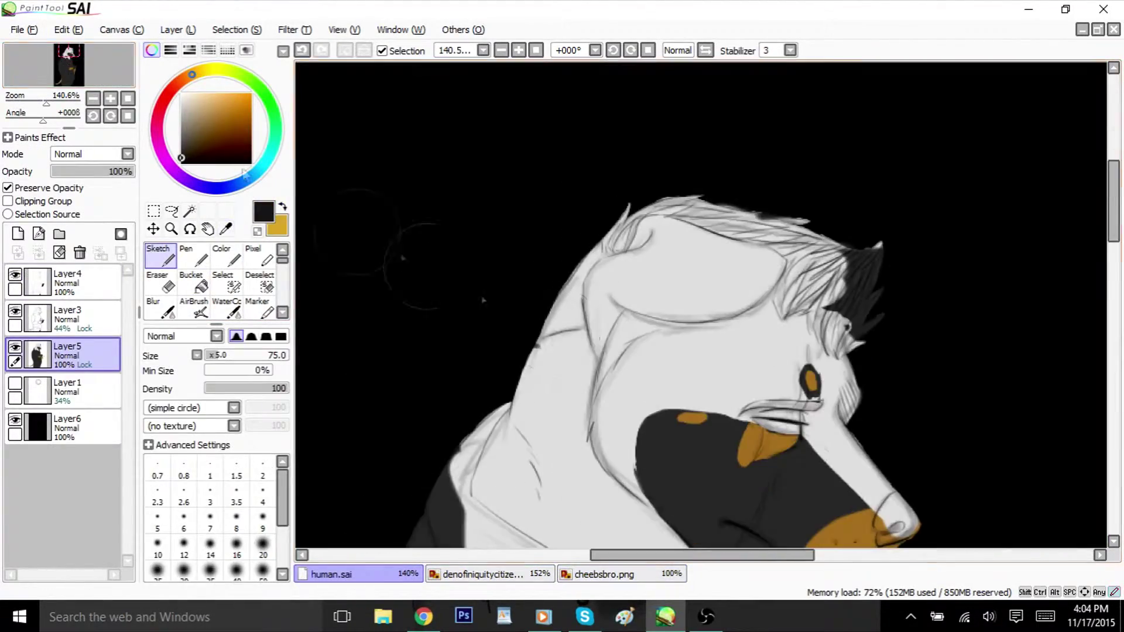
Step: Paint the area behind the ear and the patch beneath it near-black, cleaning the edges with sampled light grey
{"action": "left_click_drag", "start_coordinate": [578, 284], "coordinate": [619, 252]}
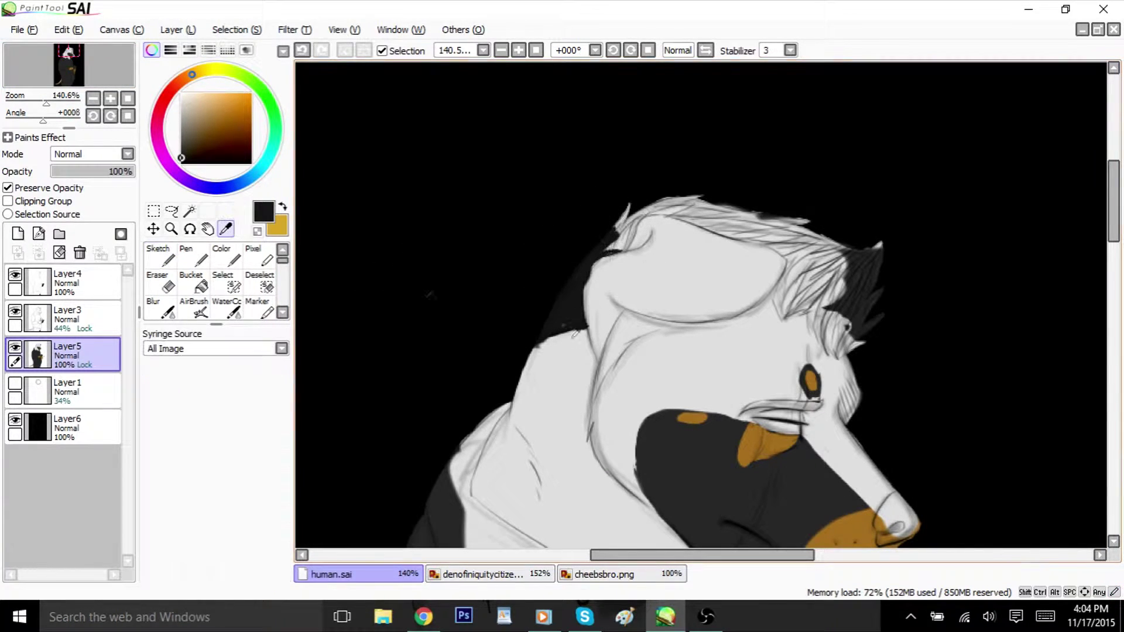
{"action": "left_click", "coordinate": [550, 349], "text": "alt"}
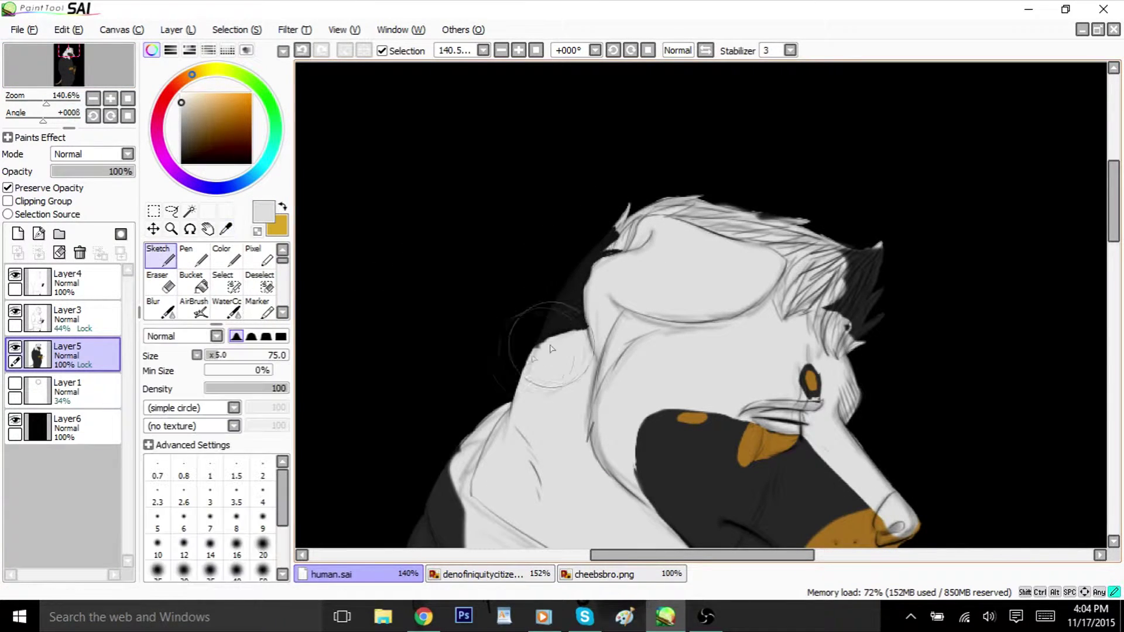
{"action": "left_click", "coordinate": [226, 229]}
{"action": "left_click", "coordinate": [567, 290]}
{"action": "left_click", "coordinate": [161, 256]}
{"action": "mouse_move", "coordinate": [627, 310]}
{"action": "left_mouse_down"}
{"action": "mouse_move", "coordinate": [595, 390]}
{"action": "mouse_move", "coordinate": [631, 347]}
{"action": "mouse_move", "coordinate": [691, 328]}
{"action": "mouse_move", "coordinate": [626, 313]}
{"action": "mouse_move", "coordinate": [609, 356]}
{"action": "mouse_move", "coordinate": [668, 326]}
{"action": "mouse_move", "coordinate": [630, 327]}
{"action": "mouse_move", "coordinate": [668, 311]}
{"action": "left_mouse_up"}
{"action": "left_click", "coordinate": [226, 229]}
{"action": "left_click", "coordinate": [659, 273]}
{"action": "left_click", "coordinate": [160, 255]}
{"action": "left_click_drag", "start_coordinate": [590, 375], "coordinate": [592, 436]}
Step: Sample the near-black from the patch under the ear and paint the eyebrow with it
{"action": "left_click", "coordinate": [226, 229]}
{"action": "left_click", "coordinate": [635, 328]}
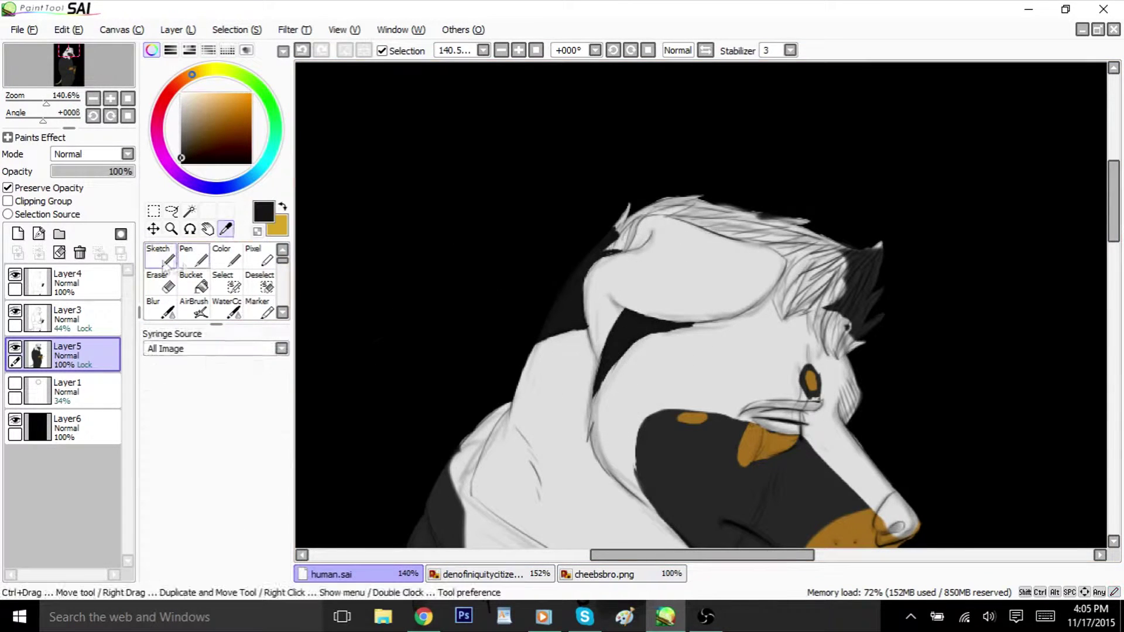
{"action": "left_click", "coordinate": [160, 256]}
{"action": "left_click_drag", "start_coordinate": [46, 103], "coordinate": [54, 103]}
{"action": "left_click_drag", "start_coordinate": [69, 51], "coordinate": [71, 53]}
{"action": "mouse_move", "coordinate": [601, 324]}
{"action": "left_mouse_down"}
{"action": "mouse_move", "coordinate": [752, 308]}
{"action": "mouse_move", "coordinate": [697, 305]}
{"action": "left_mouse_up"}
Step: Colour the hair golden yellow with the size 25 Sketch brush, from the fringe edges across the top of the head
{"action": "left_click", "coordinate": [282, 206]}
{"action": "left_click_drag", "start_coordinate": [1115, 211], "coordinate": [1117, 196]}
{"action": "left_click_drag", "start_coordinate": [650, 236], "coordinate": [666, 286]}
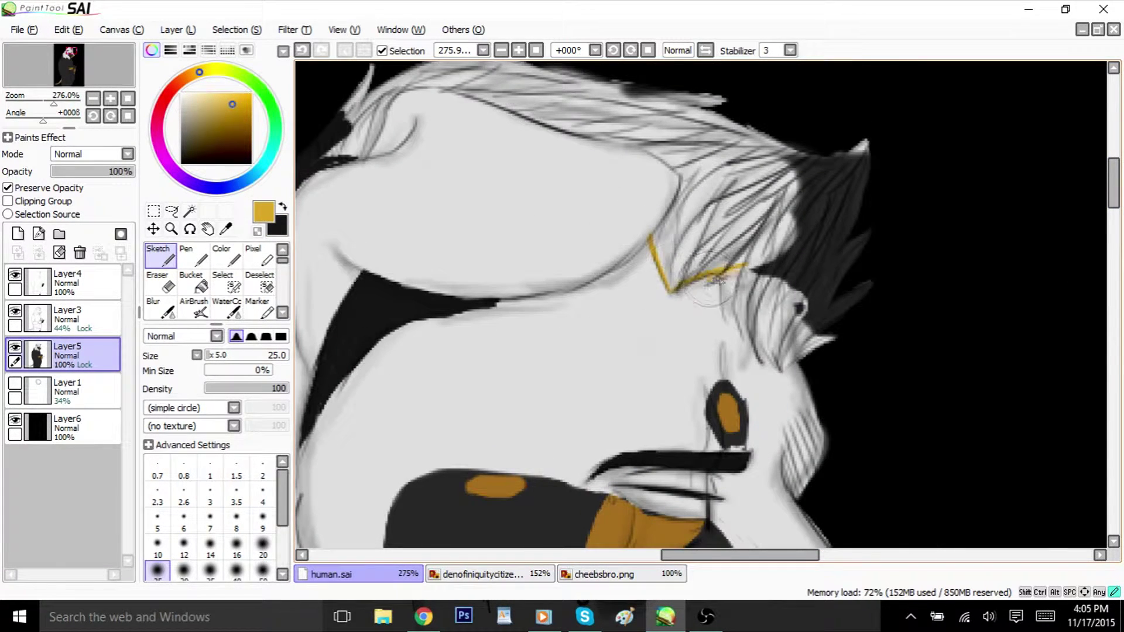
{"action": "mouse_move", "coordinate": [732, 325]}
{"action": "left_mouse_down"}
{"action": "mouse_move", "coordinate": [774, 366]}
{"action": "mouse_move", "coordinate": [836, 336]}
{"action": "left_mouse_up"}
{"action": "left_click_drag", "start_coordinate": [1116, 208], "coordinate": [1117, 196]}
{"action": "left_click_drag", "start_coordinate": [735, 559], "coordinate": [713, 561]}
{"action": "mouse_move", "coordinate": [431, 237]}
{"action": "left_mouse_down"}
{"action": "mouse_move", "coordinate": [429, 261]}
{"action": "mouse_move", "coordinate": [491, 206]}
{"action": "mouse_move", "coordinate": [438, 258]}
{"action": "mouse_move", "coordinate": [476, 183]}
{"action": "left_mouse_up"}
{"action": "mouse_move", "coordinate": [577, 160]}
{"action": "left_mouse_down"}
{"action": "mouse_move", "coordinate": [495, 185]}
{"action": "mouse_move", "coordinate": [476, 227]}
{"action": "mouse_move", "coordinate": [591, 176]}
{"action": "mouse_move", "coordinate": [820, 210]}
{"action": "mouse_move", "coordinate": [1041, 302]}
{"action": "left_mouse_up"}
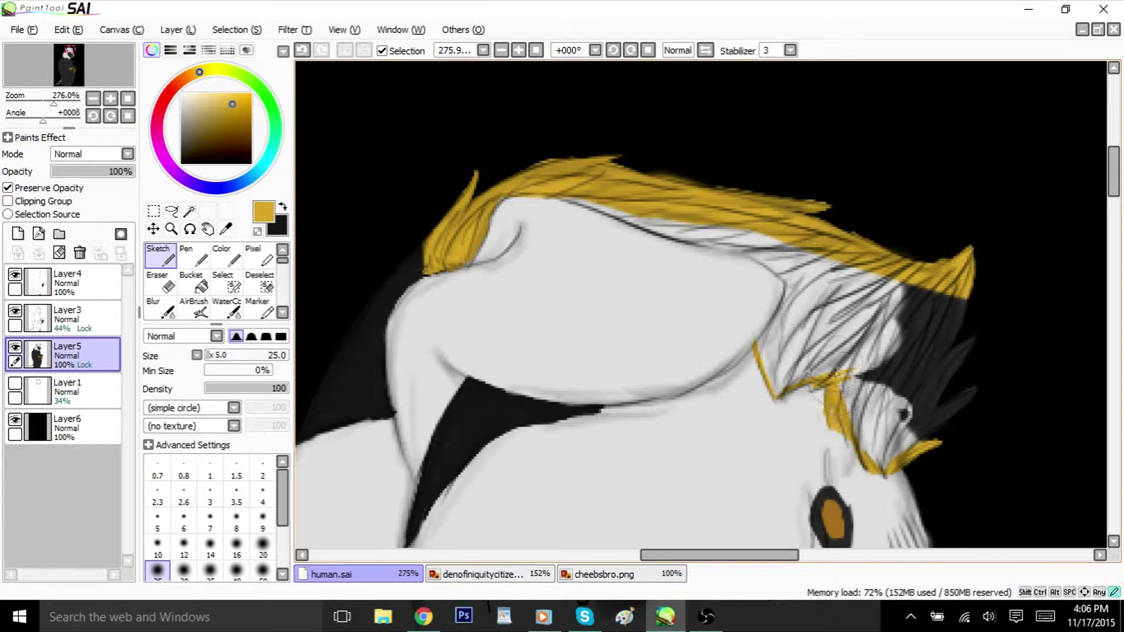
{"action": "mouse_move", "coordinate": [840, 375]}
{"action": "left_mouse_down"}
{"action": "mouse_move", "coordinate": [913, 463]}
{"action": "mouse_move", "coordinate": [966, 380]}
{"action": "mouse_move", "coordinate": [766, 351]}
{"action": "mouse_move", "coordinate": [831, 363]}
{"action": "mouse_move", "coordinate": [820, 269]}
{"action": "mouse_move", "coordinate": [586, 211]}
{"action": "mouse_move", "coordinate": [736, 264]}
{"action": "left_mouse_up"}
Step: Sample pink from the dog character reference, then paint the nose near-black with a pink patch around the nostril
{"action": "left_click_drag", "start_coordinate": [1111, 186], "coordinate": [1113, 224]}
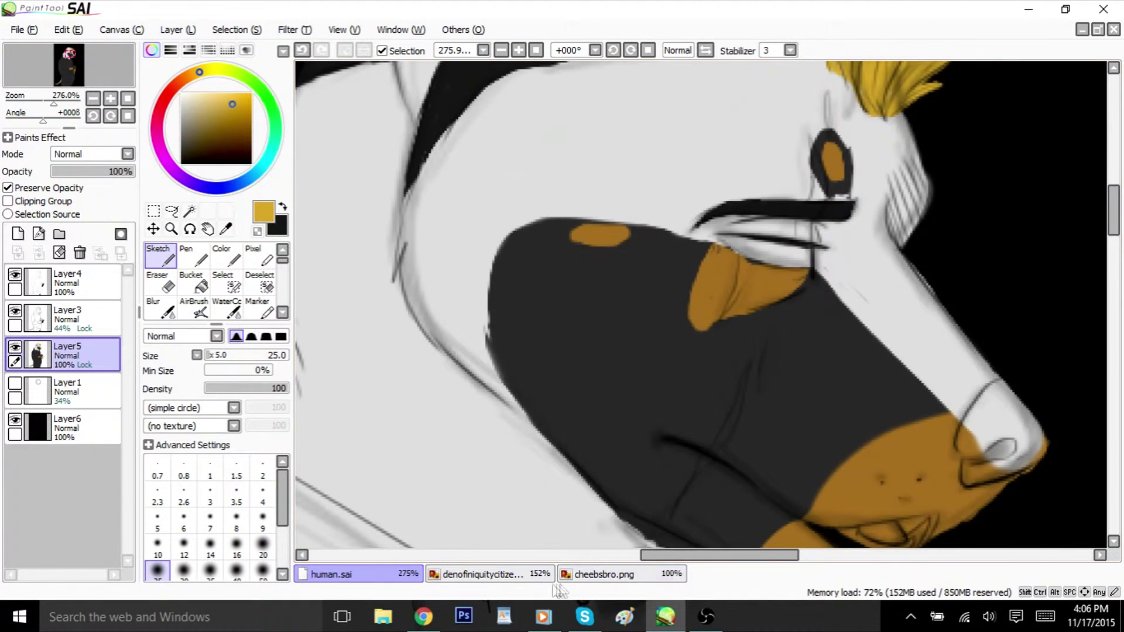
{"action": "left_click", "coordinate": [522, 575]}
{"action": "left_click", "coordinate": [614, 212], "text": "alt"}
{"action": "left_click", "coordinate": [608, 205]}
{"action": "left_click", "coordinate": [359, 575]}
{"action": "left_click", "coordinate": [283, 206]}
{"action": "left_click", "coordinate": [161, 256]}
{"action": "left_click_drag", "start_coordinate": [1002, 389], "coordinate": [982, 403]}
{"action": "mouse_move", "coordinate": [1000, 451]}
{"action": "left_mouse_down"}
{"action": "mouse_move", "coordinate": [1048, 445]}
{"action": "mouse_move", "coordinate": [1019, 404]}
{"action": "mouse_move", "coordinate": [973, 445]}
{"action": "mouse_move", "coordinate": [1013, 445]}
{"action": "left_mouse_up"}
{"action": "key", "text": "x"}
{"action": "key", "text": "x"}
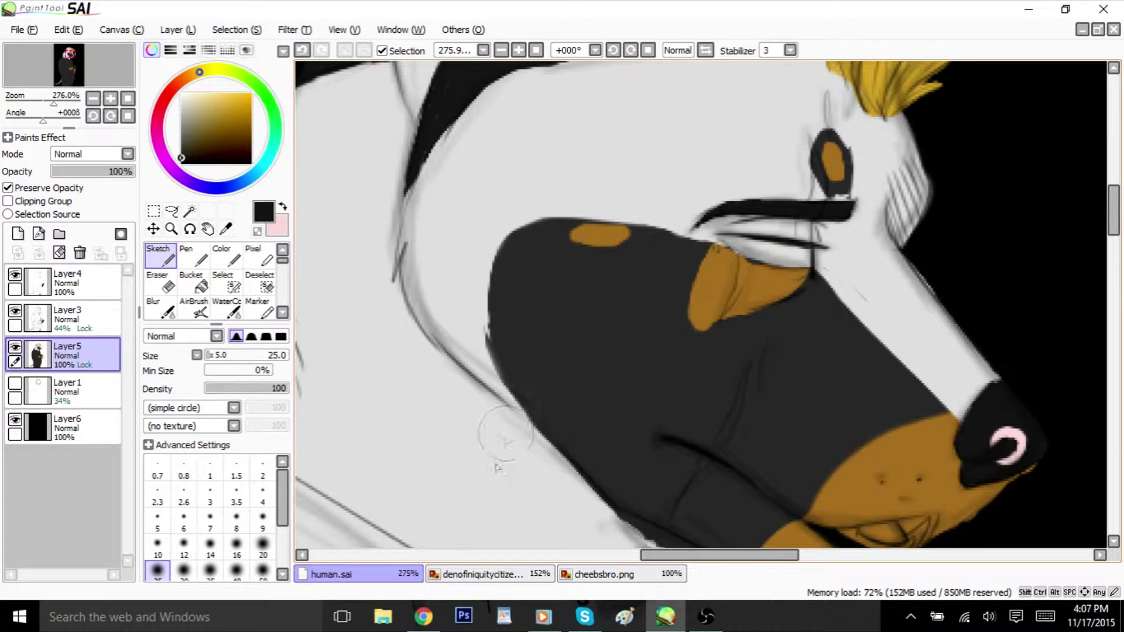
Step: Choose a dusty pink and paint the scars across the eye and cheek at brush size 5
{"action": "left_click", "coordinate": [165, 98]}
{"action": "left_click", "coordinate": [195, 115]}
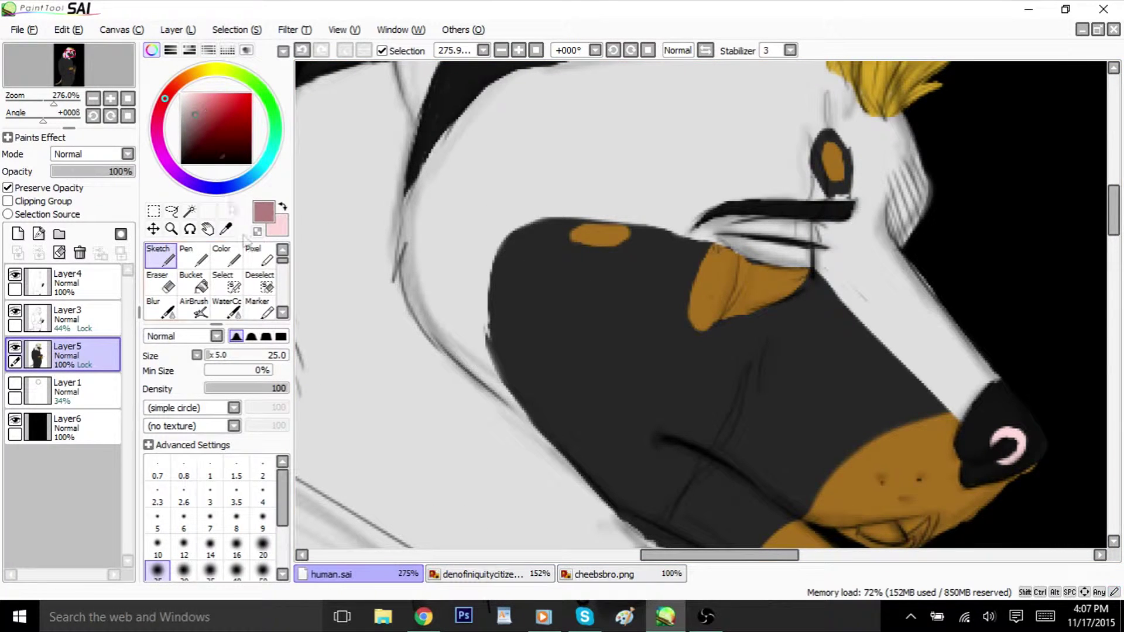
{"action": "left_click", "coordinate": [206, 356]}
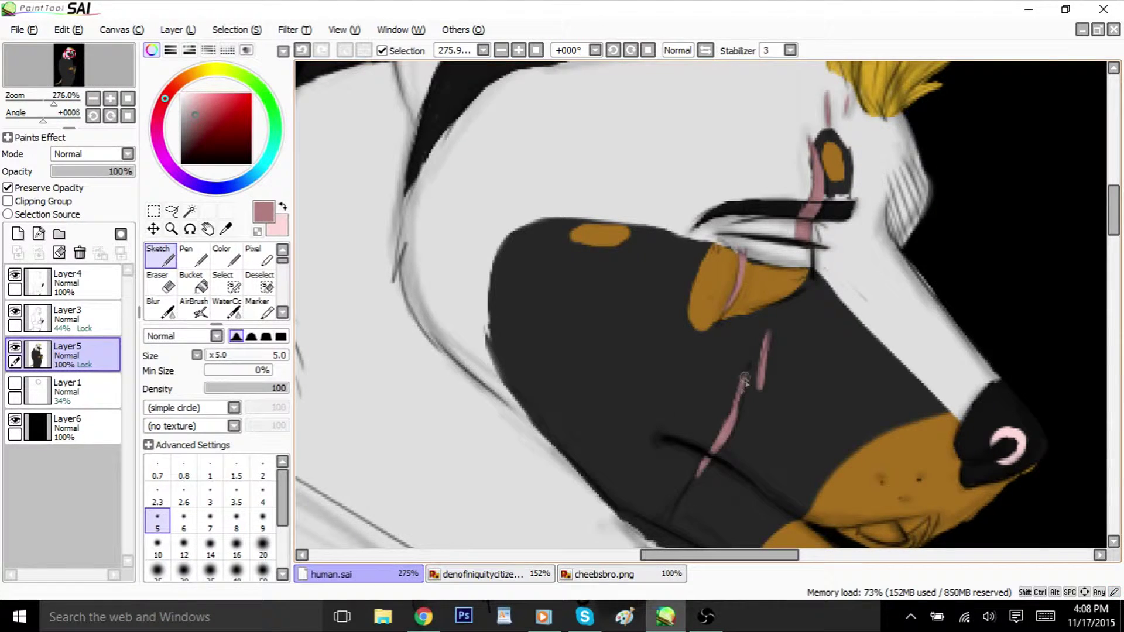
Step: Paint the open mouth with a pink tongue, dark red interior and white teeth, using brush size 40
{"action": "scroll", "coordinate": [744, 381], "scroll_direction": "down", "scroll_amount": 3}
{"action": "left_click_drag", "start_coordinate": [211, 359], "coordinate": [213, 358]}
{"action": "left_click_drag", "start_coordinate": [859, 360], "coordinate": [891, 362]}
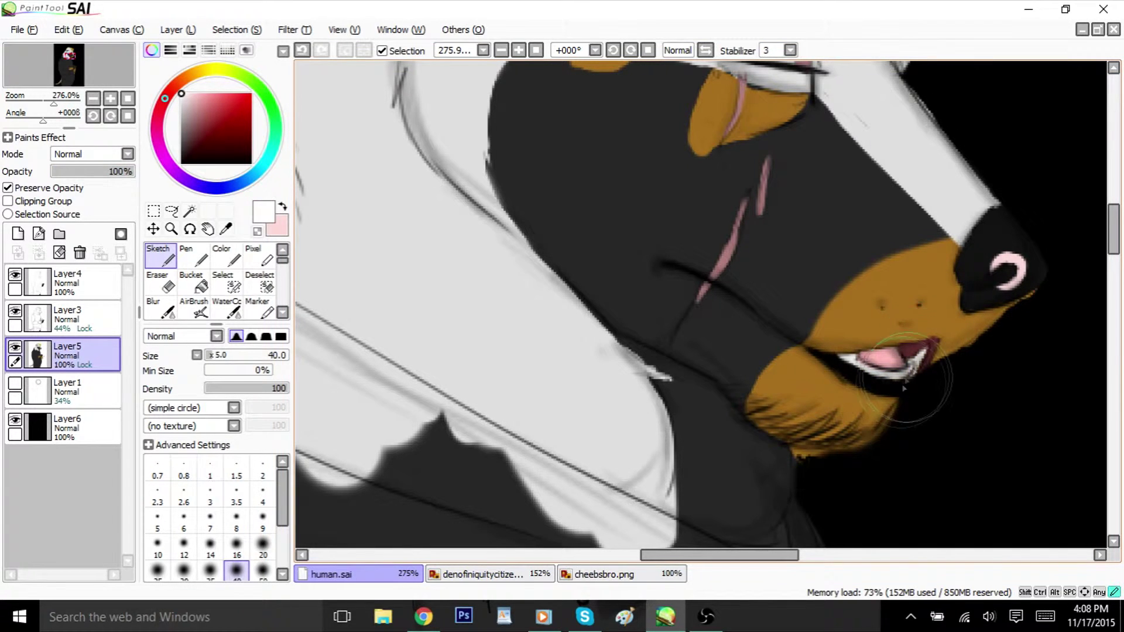
Step: Sample green from cheebsbro.png and paint the narrow eye opening with it in human.sai
{"action": "left_click", "coordinate": [638, 574]}
{"action": "left_click", "coordinate": [226, 229]}
{"action": "left_click", "coordinate": [683, 322]}
{"action": "left_click", "coordinate": [351, 575]}
{"action": "left_click", "coordinate": [159, 255]}
{"action": "left_click_drag", "start_coordinate": [1114, 229], "coordinate": [1114, 214]}
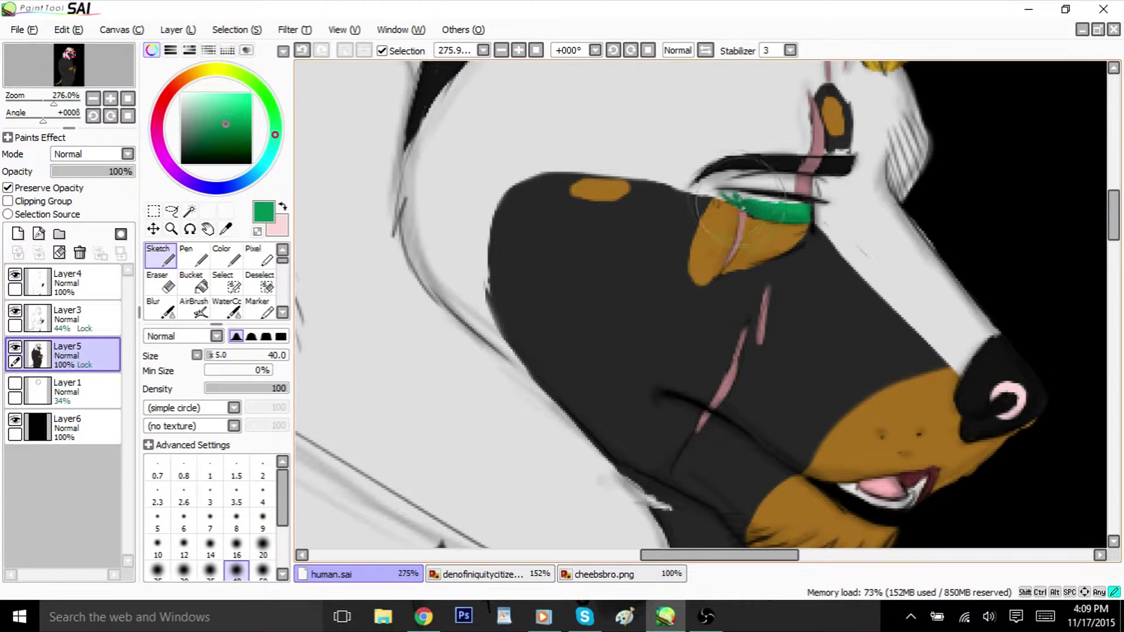
Step: Choose a pale mint green and paint the heart held above the hand at brush size 40
{"action": "left_click", "coordinate": [127, 99]}
{"action": "left_click_drag", "start_coordinate": [35, 103], "coordinate": [47, 104]}
{"action": "left_click", "coordinate": [76, 68]}
{"action": "left_click", "coordinate": [202, 93]}
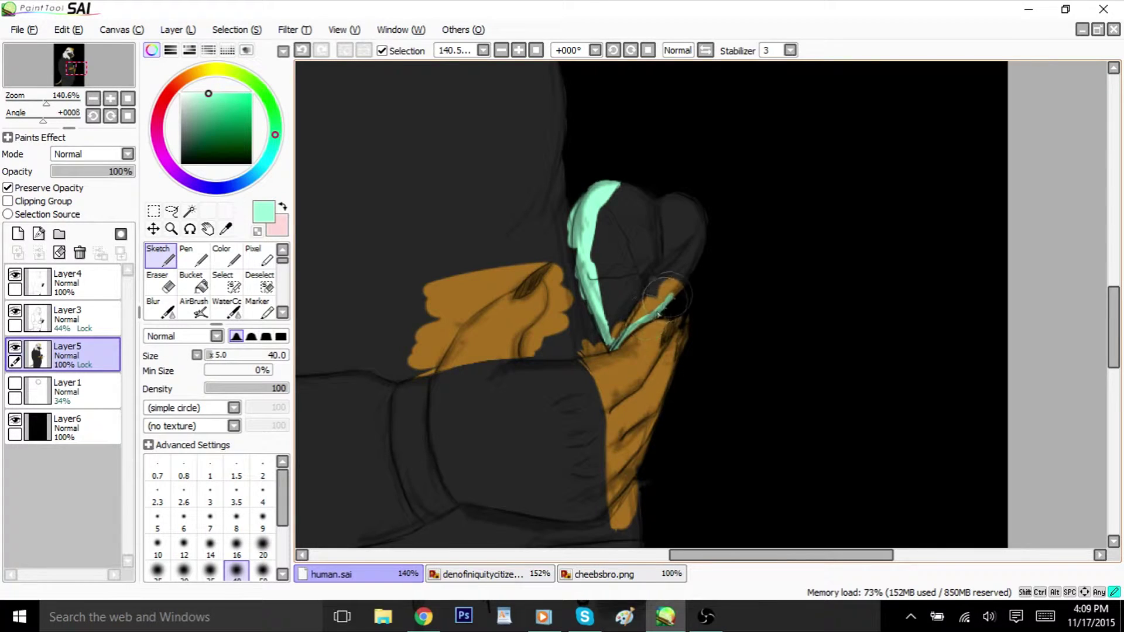
{"action": "mouse_move", "coordinate": [699, 229]}
{"action": "left_mouse_down"}
{"action": "mouse_move", "coordinate": [644, 234]}
{"action": "mouse_move", "coordinate": [635, 316]}
{"action": "left_mouse_up"}
{"action": "left_click_drag", "start_coordinate": [657, 270], "coordinate": [648, 171]}
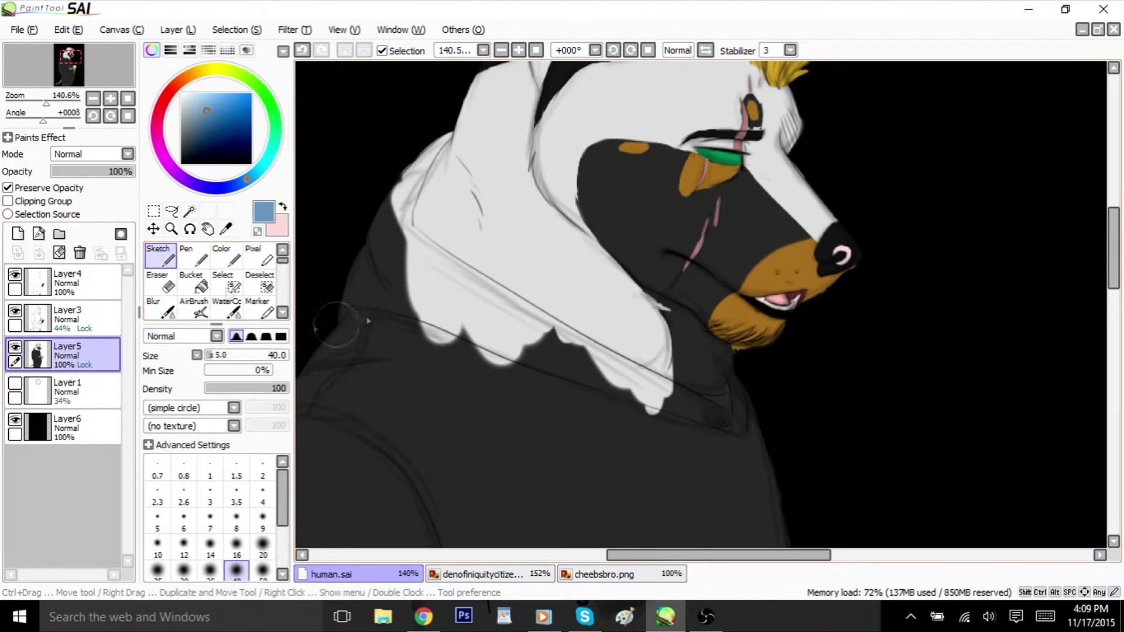
Step: Paint the back edge, rim and front corner of the hoodie's hood in muted blue at brush size 40
{"action": "left_click_drag", "start_coordinate": [370, 245], "coordinate": [443, 141]}
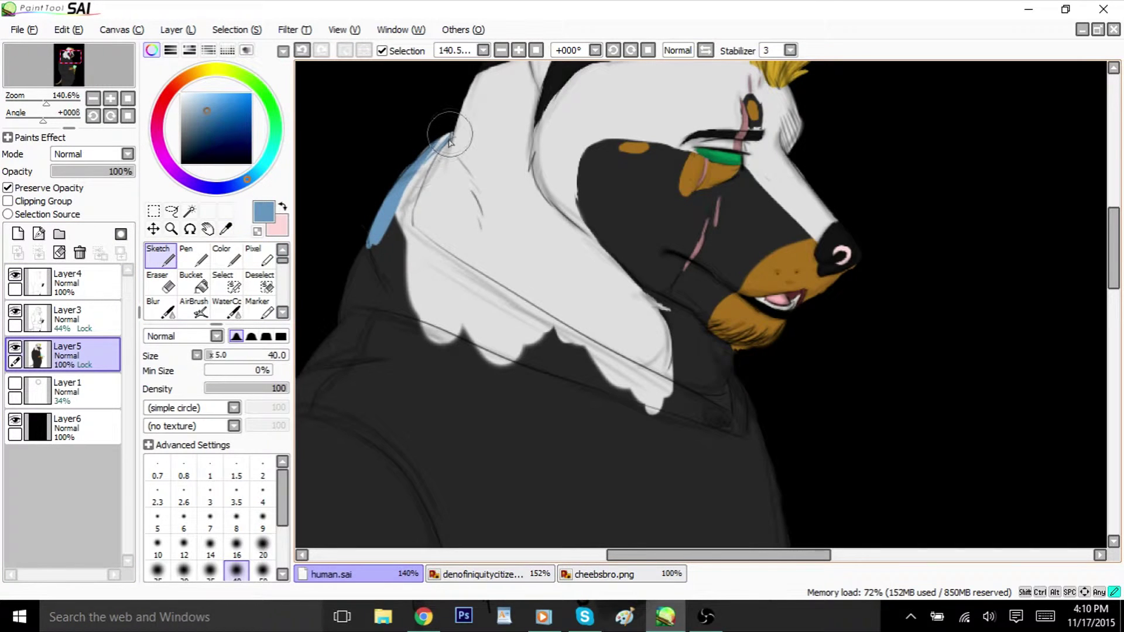
{"action": "mouse_move", "coordinate": [410, 229]}
{"action": "left_mouse_down"}
{"action": "mouse_move", "coordinate": [345, 351]}
{"action": "mouse_move", "coordinate": [418, 240]}
{"action": "left_mouse_up"}
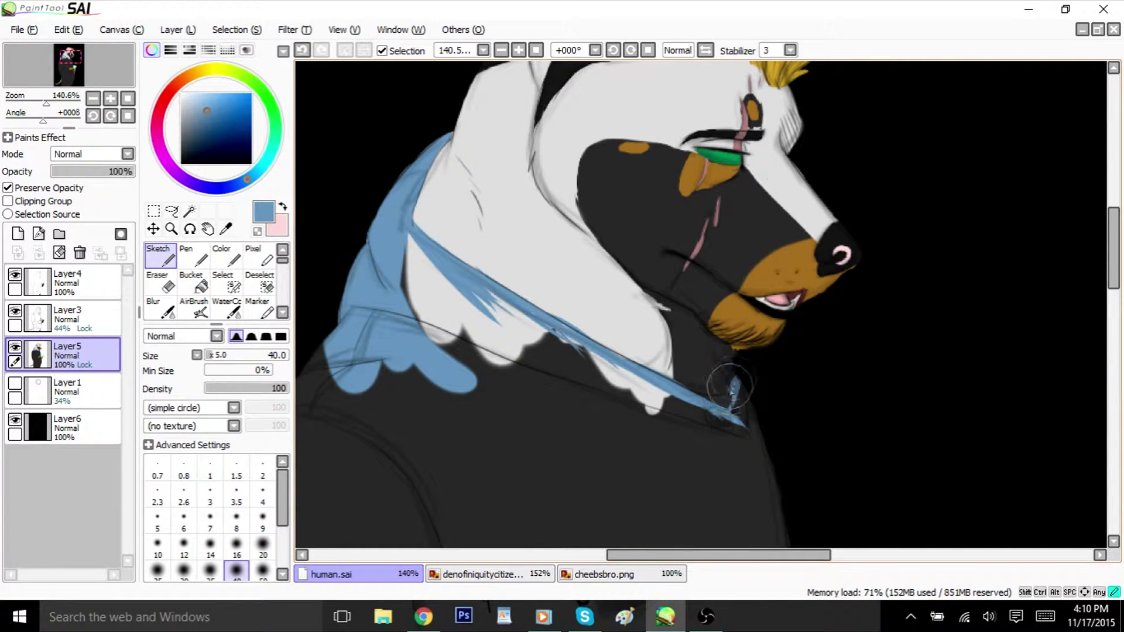
{"action": "left_click_drag", "start_coordinate": [729, 386], "coordinate": [726, 498]}
Step: Enlarge the brush to 305 and fill the rest of the hood around the neck with the muted blue
{"action": "left_click", "coordinate": [564, 287], "text": "alt"}
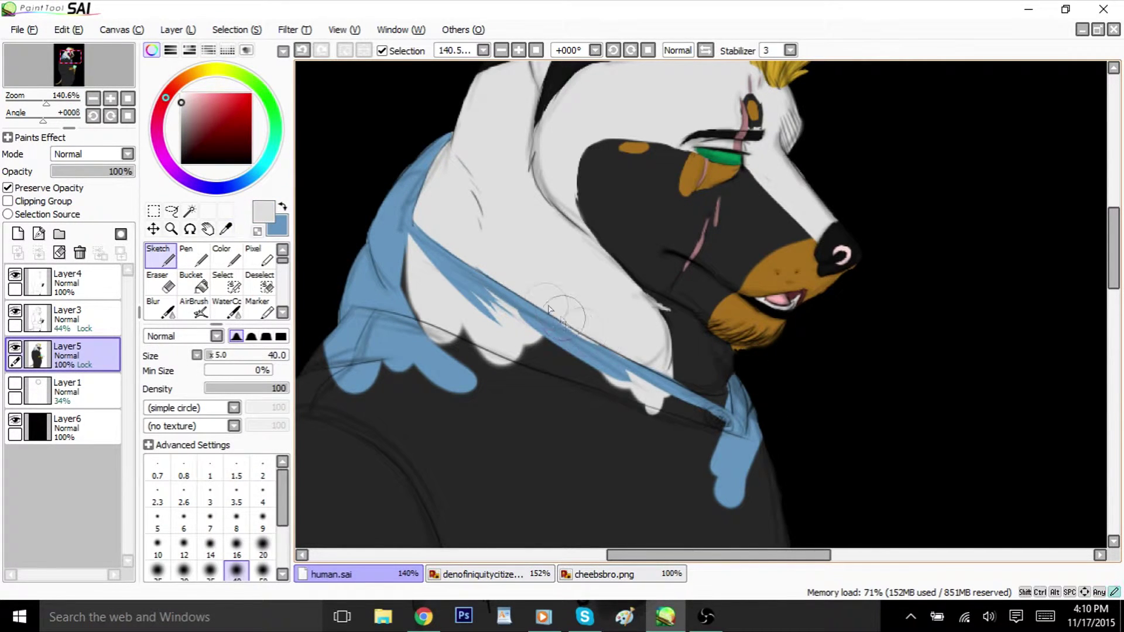
{"action": "key", "text": "x"}
{"action": "left_click", "coordinate": [256, 355]}
{"action": "left_click_drag", "start_coordinate": [409, 278], "coordinate": [480, 374]}
{"action": "left_click_drag", "start_coordinate": [411, 243], "coordinate": [527, 357]}
{"action": "left_click_drag", "start_coordinate": [486, 308], "coordinate": [618, 398]}
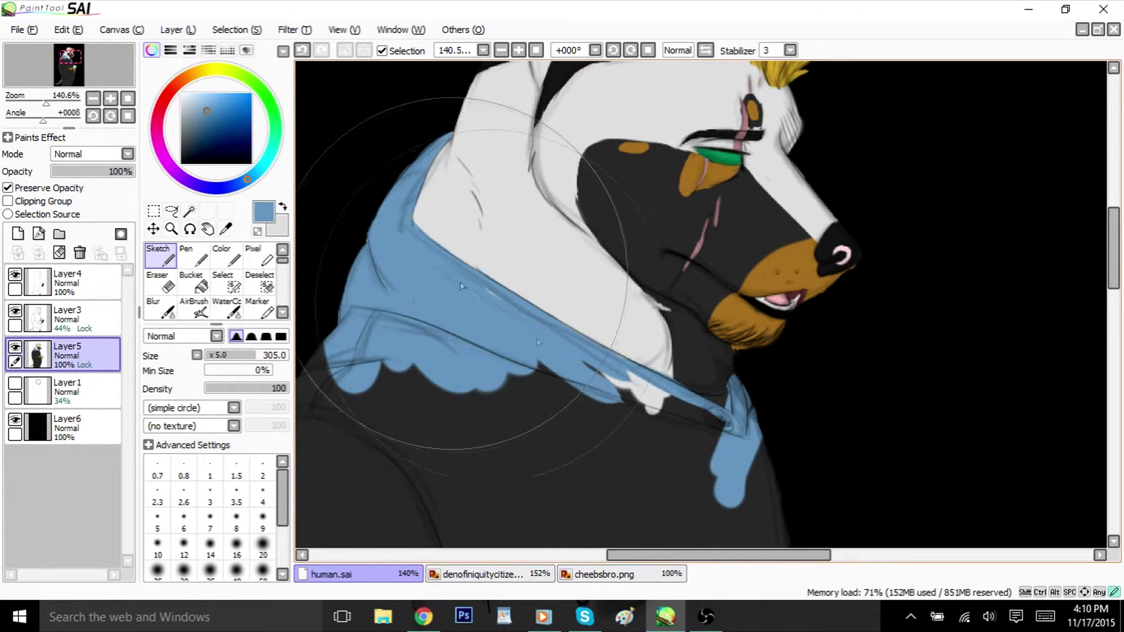
Step: Paint the hoodie's chest blue down to the heart and hand, reducing the brush size to 135 near the fingers
{"action": "scroll", "coordinate": [713, 342], "scroll_direction": "down", "scroll_amount": 5}
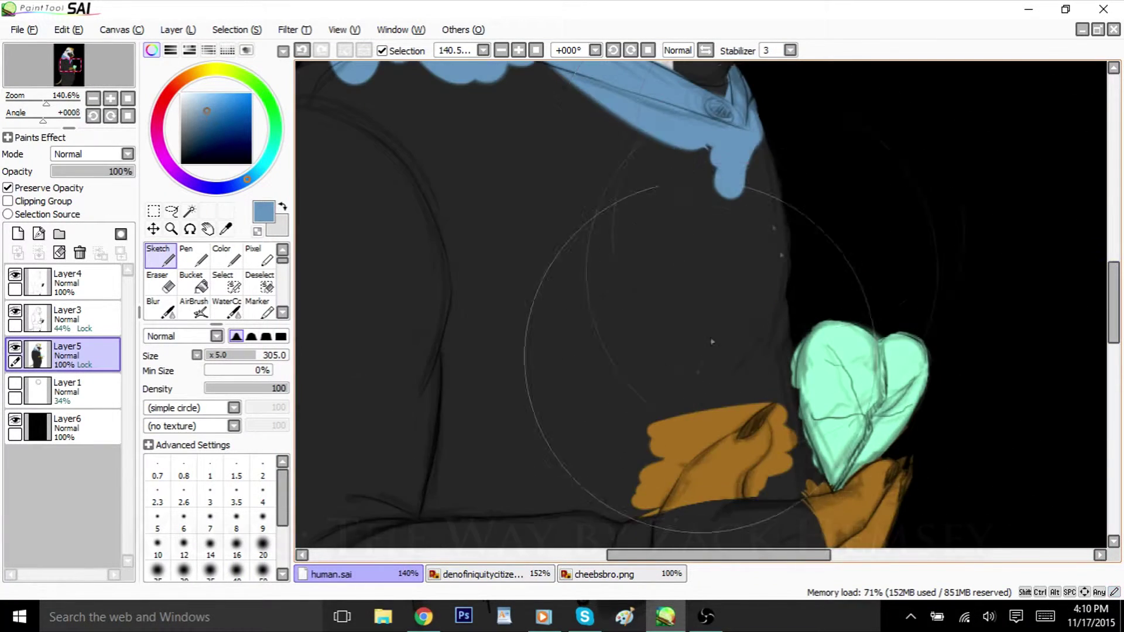
{"action": "mouse_move", "coordinate": [712, 342]}
{"action": "left_mouse_down"}
{"action": "mouse_move", "coordinate": [691, 289]}
{"action": "mouse_move", "coordinate": [802, 412]}
{"action": "left_mouse_up"}
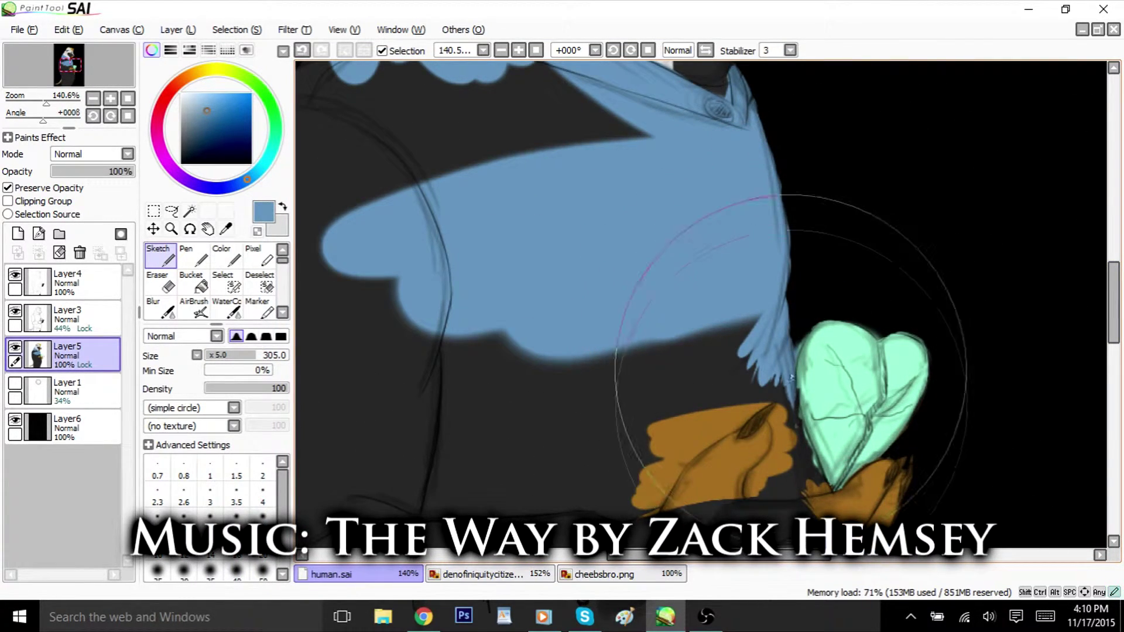
{"action": "key", "text": "ctrl+z"}
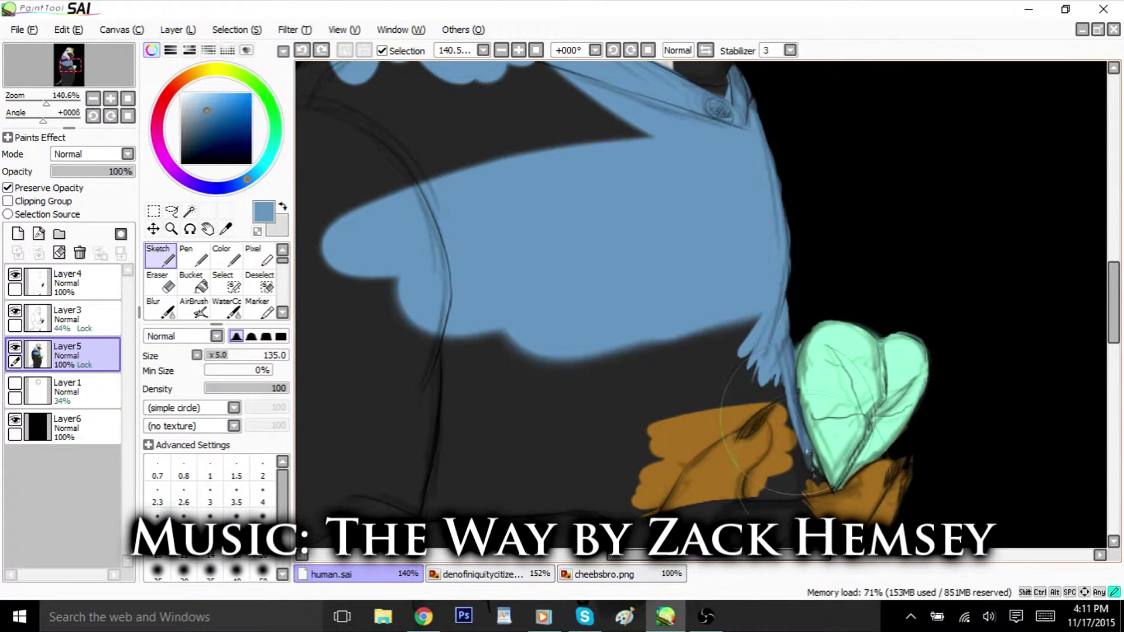
{"action": "mouse_move", "coordinate": [753, 480]}
{"action": "left_mouse_down"}
{"action": "mouse_move", "coordinate": [763, 501]}
{"action": "mouse_move", "coordinate": [804, 489]}
{"action": "mouse_move", "coordinate": [804, 504]}
{"action": "mouse_move", "coordinate": [780, 498]}
{"action": "left_mouse_up"}
{"action": "key", "text": "ctrl+z"}
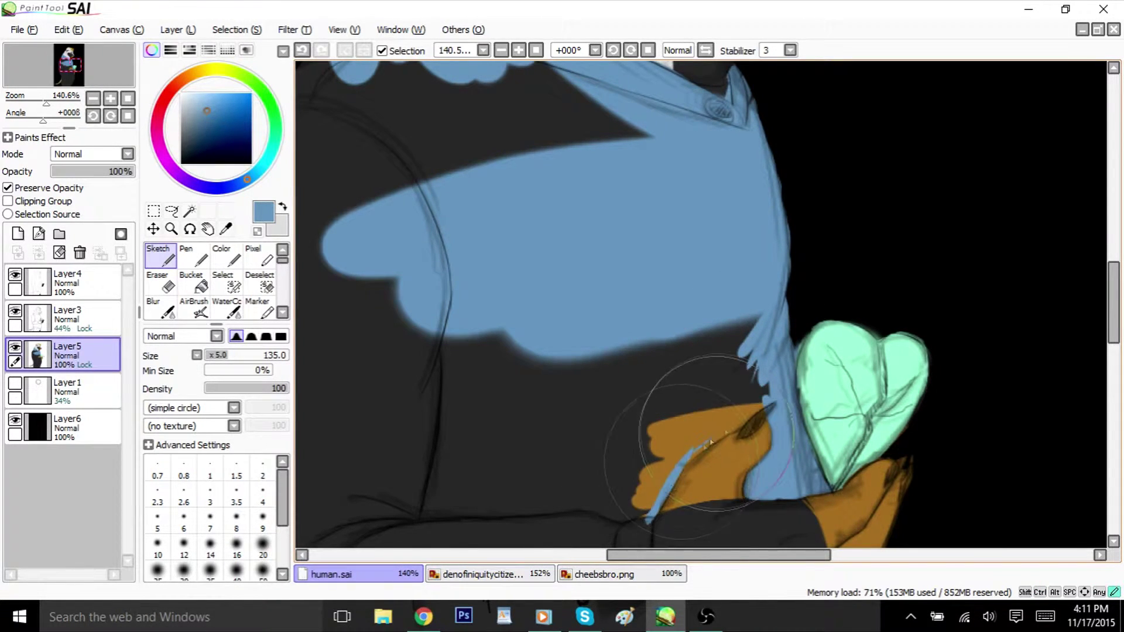
Step: Fill the hoodie's remaining torso, shoulder, back and sleeve with the muted blue around the hand
{"action": "mouse_move", "coordinate": [772, 411]}
{"action": "left_mouse_down"}
{"action": "mouse_move", "coordinate": [662, 436]}
{"action": "mouse_move", "coordinate": [763, 357]}
{"action": "mouse_move", "coordinate": [334, 456]}
{"action": "left_mouse_up"}
{"action": "left_click_drag", "start_coordinate": [1114, 293], "coordinate": [1114, 268]}
{"action": "mouse_move", "coordinate": [316, 205]}
{"action": "left_mouse_down"}
{"action": "mouse_move", "coordinate": [385, 201]}
{"action": "mouse_move", "coordinate": [609, 270]}
{"action": "left_mouse_up"}
{"action": "left_click_drag", "start_coordinate": [688, 556], "coordinate": [594, 556]}
{"action": "left_click_drag", "start_coordinate": [731, 328], "coordinate": [484, 296]}
{"action": "left_click_drag", "start_coordinate": [1114, 275], "coordinate": [1114, 336]}
{"action": "mouse_move", "coordinate": [977, 346]}
{"action": "left_mouse_down"}
{"action": "mouse_move", "coordinate": [957, 344]}
{"action": "mouse_move", "coordinate": [998, 440]}
{"action": "mouse_move", "coordinate": [1014, 447]}
{"action": "left_mouse_up"}
{"action": "mouse_move", "coordinate": [960, 304]}
{"action": "left_mouse_down"}
{"action": "mouse_move", "coordinate": [944, 402]}
{"action": "mouse_move", "coordinate": [978, 436]}
{"action": "mouse_move", "coordinate": [680, 107]}
{"action": "mouse_move", "coordinate": [866, 442]}
{"action": "left_mouse_up"}
{"action": "left_click_drag", "start_coordinate": [720, 555], "coordinate": [767, 555]}
Step: Touch up the cuff edge with the dark grey sampled from the hand, and fill the lower hoodie blue down to the hem
{"action": "key", "text": "x"}
{"action": "left_click", "coordinate": [827, 316], "text": "alt"}
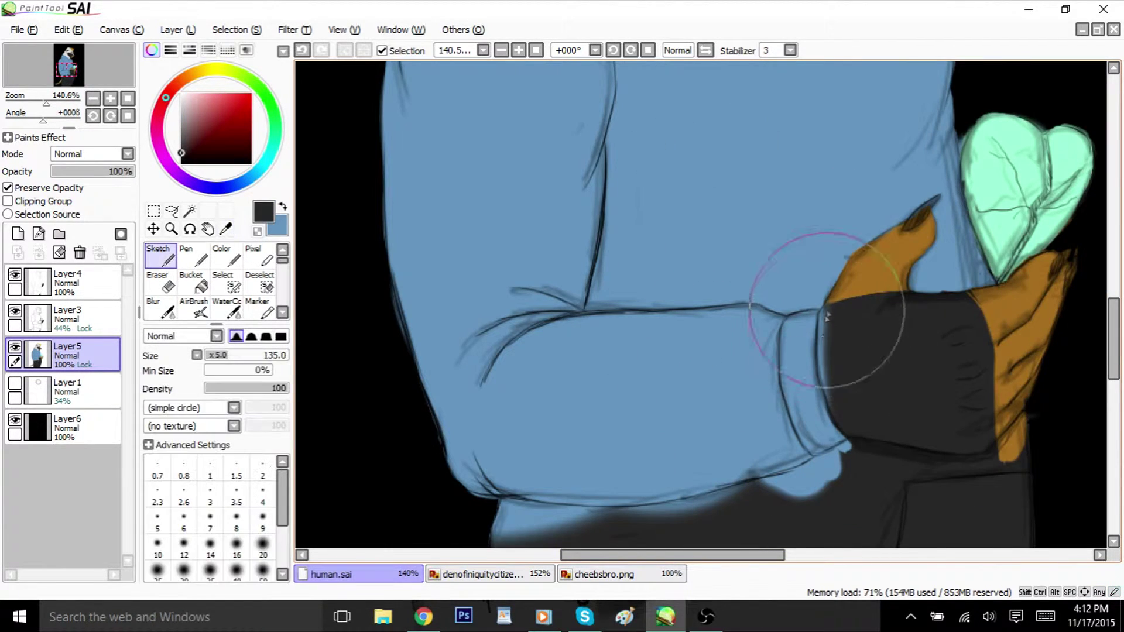
{"action": "left_click_drag", "start_coordinate": [1115, 314], "coordinate": [1115, 333]}
{"action": "key", "text": "x"}
{"action": "left_click_drag", "start_coordinate": [1035, 308], "coordinate": [941, 404]}
{"action": "mouse_move", "coordinate": [884, 346]}
{"action": "left_mouse_down"}
{"action": "mouse_move", "coordinate": [847, 338]}
{"action": "mouse_move", "coordinate": [1048, 445]}
{"action": "mouse_move", "coordinate": [837, 389]}
{"action": "mouse_move", "coordinate": [477, 464]}
{"action": "mouse_move", "coordinate": [1006, 503]}
{"action": "left_mouse_up"}
{"action": "scroll", "coordinate": [509, 249], "scroll_direction": "down", "scroll_amount": 3}
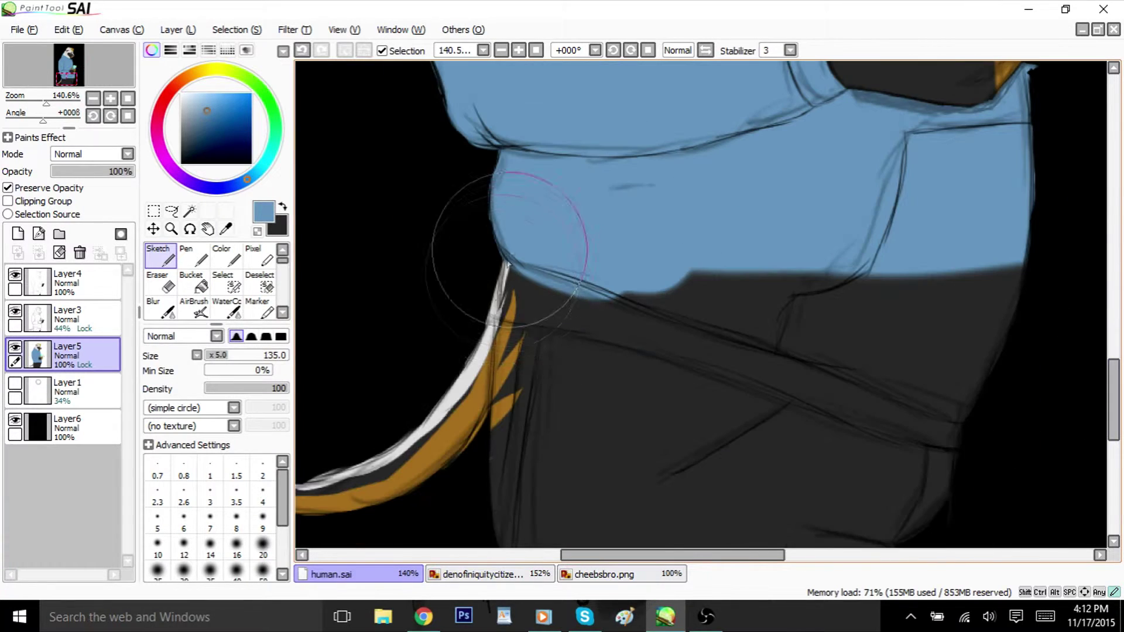
{"action": "mouse_move", "coordinate": [498, 317]}
{"action": "left_mouse_down"}
{"action": "mouse_move", "coordinate": [570, 334]}
{"action": "mouse_move", "coordinate": [878, 268]}
{"action": "mouse_move", "coordinate": [966, 308]}
{"action": "left_mouse_up"}
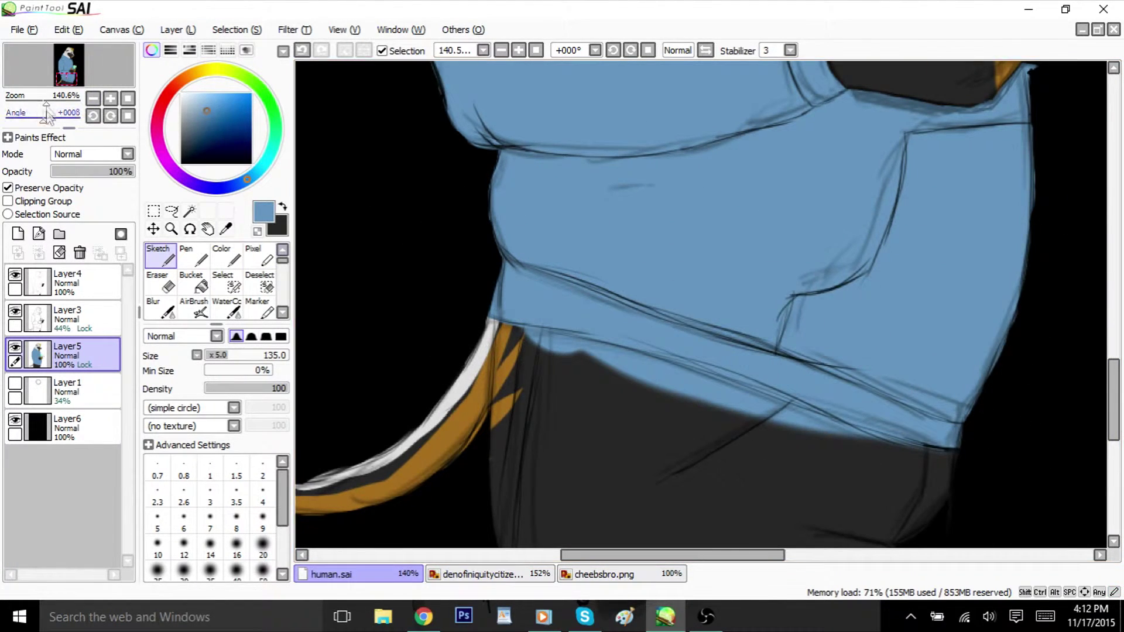
Step: Choose a dark navy blue and paint the trousers below the hoodie's hem at brush size 135
{"action": "left_click", "coordinate": [40, 102]}
{"action": "left_click", "coordinate": [194, 150]}
{"action": "left_click", "coordinate": [190, 145]}
{"action": "mouse_move", "coordinate": [632, 474]}
{"action": "left_mouse_down"}
{"action": "mouse_move", "coordinate": [810, 468]}
{"action": "mouse_move", "coordinate": [824, 402]}
{"action": "left_mouse_up"}
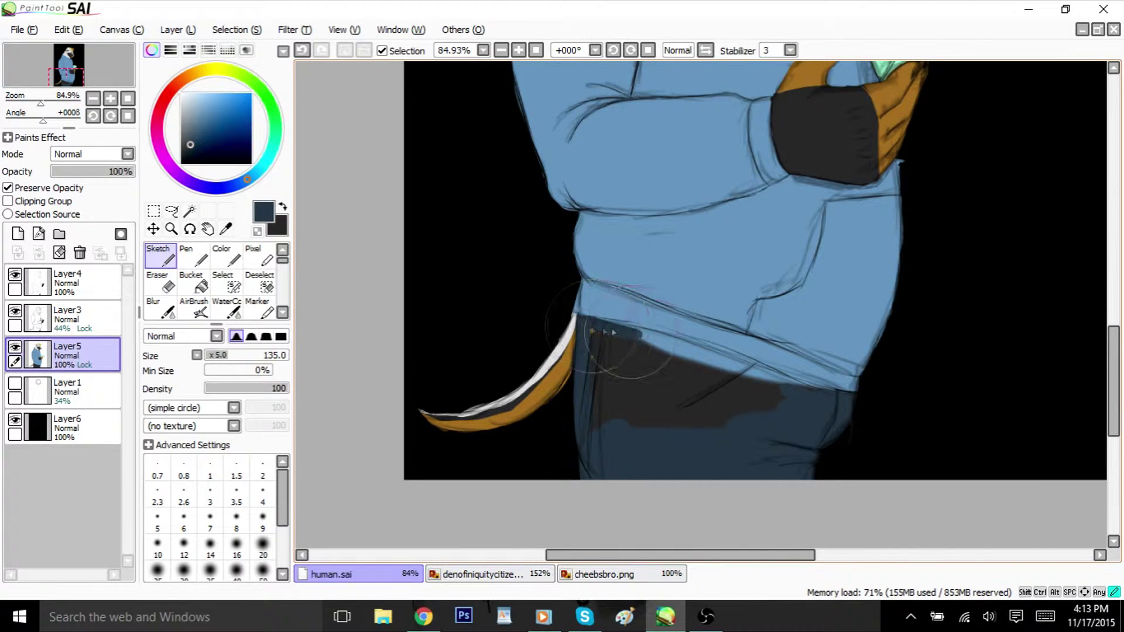
{"action": "left_click_drag", "start_coordinate": [590, 342], "coordinate": [638, 352]}
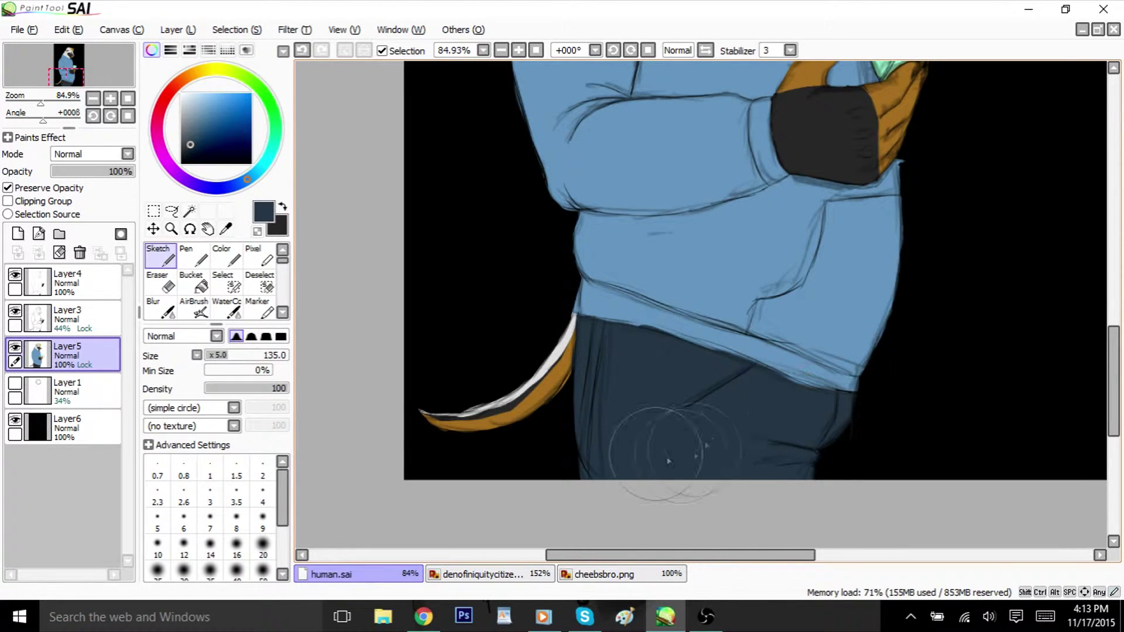
Step: Duplicate Layer5, cover the copy with mid grey at brush size 500, and set its blending mode to Multiply
{"action": "left_click", "coordinate": [423, 617]}
{"action": "left_click", "coordinate": [666, 617]}
{"action": "mouse_move", "coordinate": [1114, 375]}
{"action": "left_mouse_down"}
{"action": "mouse_move", "coordinate": [1114, 241]}
{"action": "mouse_move", "coordinate": [1114, 252]}
{"action": "left_mouse_up"}
{"action": "left_click", "coordinate": [128, 98]}
{"action": "left_click_drag", "start_coordinate": [65, 350], "coordinate": [19, 234]}
{"action": "left_click_drag", "start_coordinate": [266, 355], "coordinate": [289, 355]}
{"action": "mouse_move", "coordinate": [624, 209]}
{"action": "left_mouse_down"}
{"action": "mouse_move", "coordinate": [656, 213]}
{"action": "mouse_move", "coordinate": [620, 477]}
{"action": "left_mouse_up"}
{"action": "left_click", "coordinate": [96, 154]}
{"action": "left_click", "coordinate": [93, 173]}
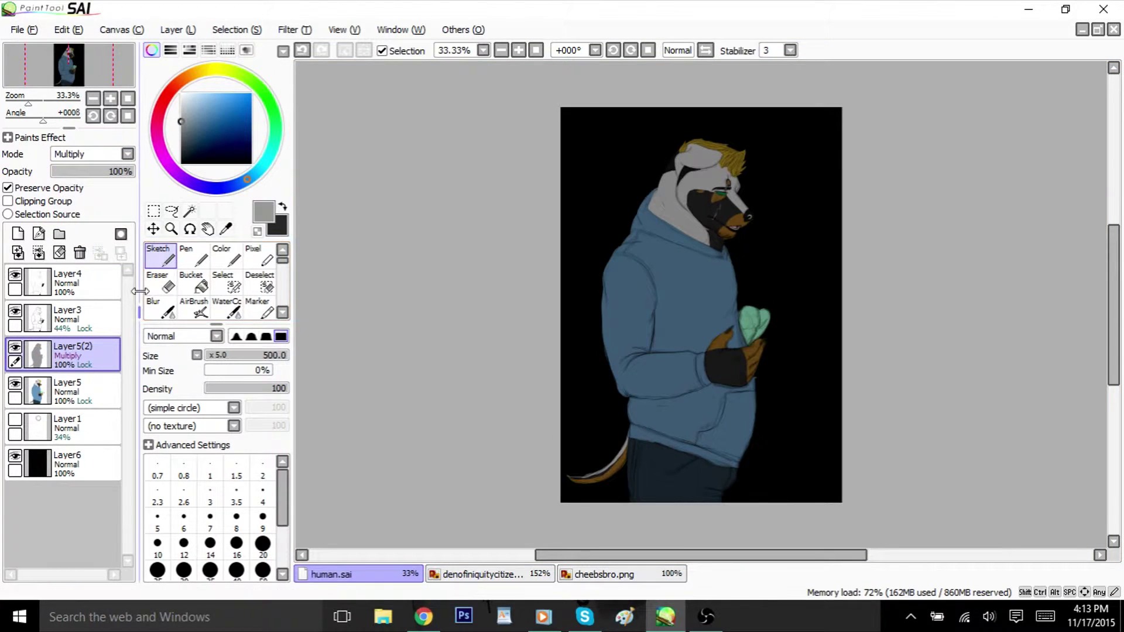
Step: Set the brush density to 54 and paint near-black shadows along the back of the head, the back and the lower body
{"action": "left_click", "coordinate": [284, 207]}
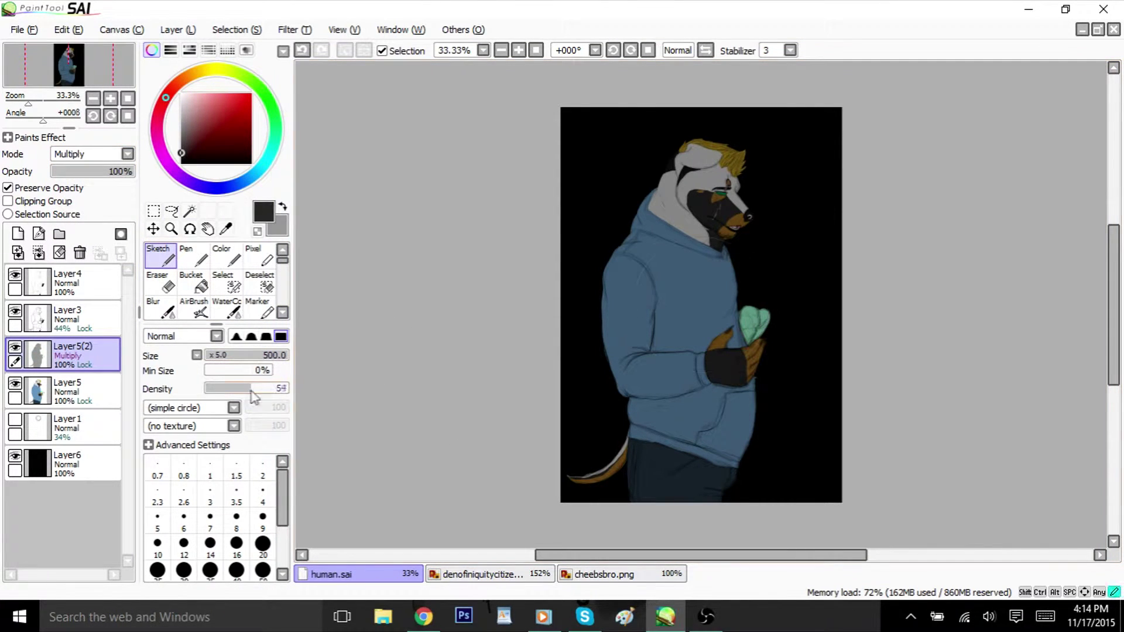
{"action": "mouse_move", "coordinate": [728, 142]}
{"action": "left_mouse_down"}
{"action": "mouse_move", "coordinate": [657, 241]}
{"action": "mouse_move", "coordinate": [672, 287]}
{"action": "mouse_move", "coordinate": [633, 256]}
{"action": "mouse_move", "coordinate": [611, 345]}
{"action": "left_mouse_up"}
{"action": "left_click", "coordinate": [284, 207]}
{"action": "mouse_move", "coordinate": [673, 273]}
{"action": "left_mouse_down"}
{"action": "mouse_move", "coordinate": [652, 329]}
{"action": "mouse_move", "coordinate": [662, 281]}
{"action": "left_mouse_up"}
{"action": "left_click", "coordinate": [283, 208]}
{"action": "mouse_move", "coordinate": [615, 321]}
{"action": "left_mouse_down"}
{"action": "mouse_move", "coordinate": [617, 377]}
{"action": "mouse_move", "coordinate": [728, 389]}
{"action": "mouse_move", "coordinate": [647, 401]}
{"action": "mouse_move", "coordinate": [603, 463]}
{"action": "mouse_move", "coordinate": [673, 448]}
{"action": "mouse_move", "coordinate": [703, 492]}
{"action": "left_mouse_up"}
{"action": "left_click_drag", "start_coordinate": [676, 396], "coordinate": [739, 465]}
Step: Restore the lighter mid grey over the forearm and the front of the lower hoodie on the shading layer
{"action": "key", "text": "x"}
{"action": "left_click_drag", "start_coordinate": [716, 393], "coordinate": [696, 401]}
{"action": "left_click_drag", "start_coordinate": [759, 383], "coordinate": [724, 419]}
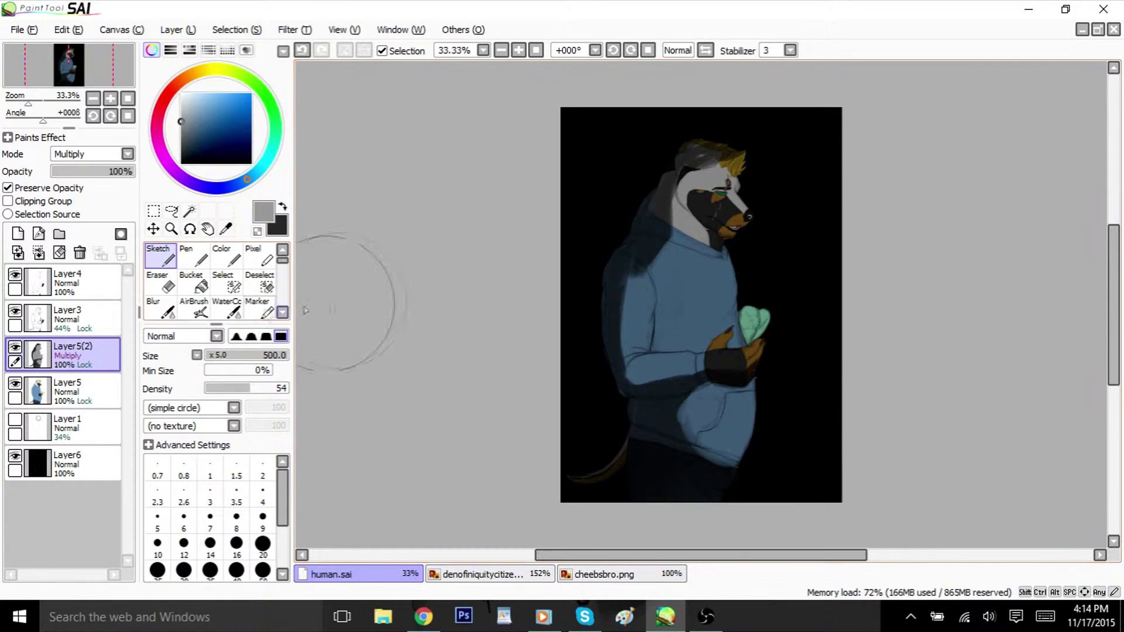
{"action": "key", "text": "x"}
Step: Soften the shadow edges from the head down to the trousers with the Blur tool at size 110
{"action": "left_click", "coordinate": [161, 309]}
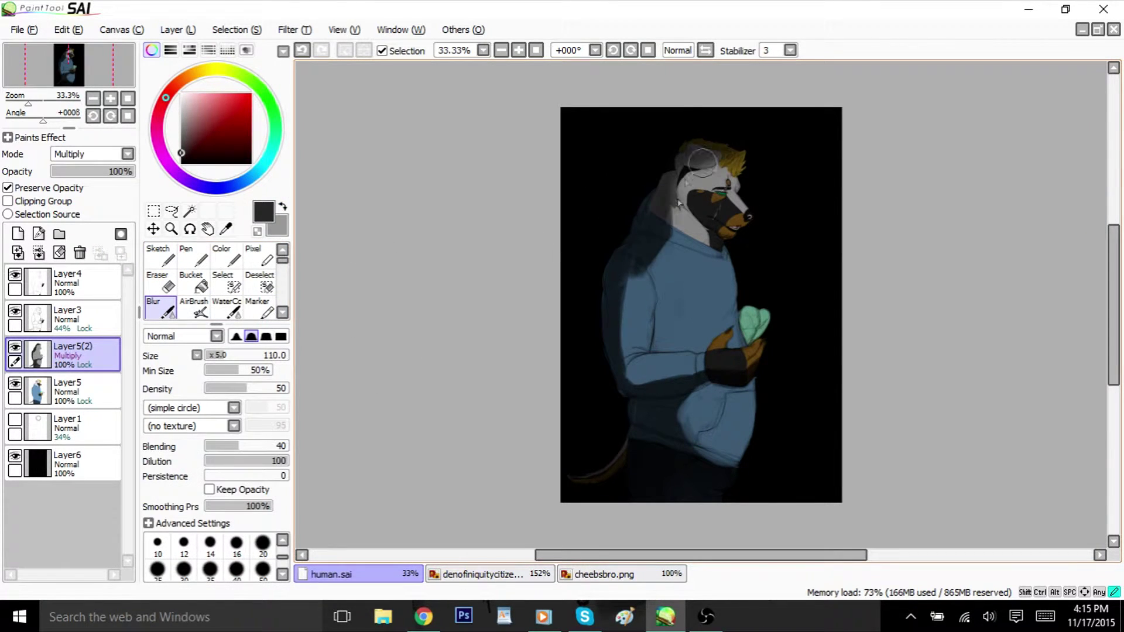
{"action": "left_click_drag", "start_coordinate": [702, 162], "coordinate": [682, 375]}
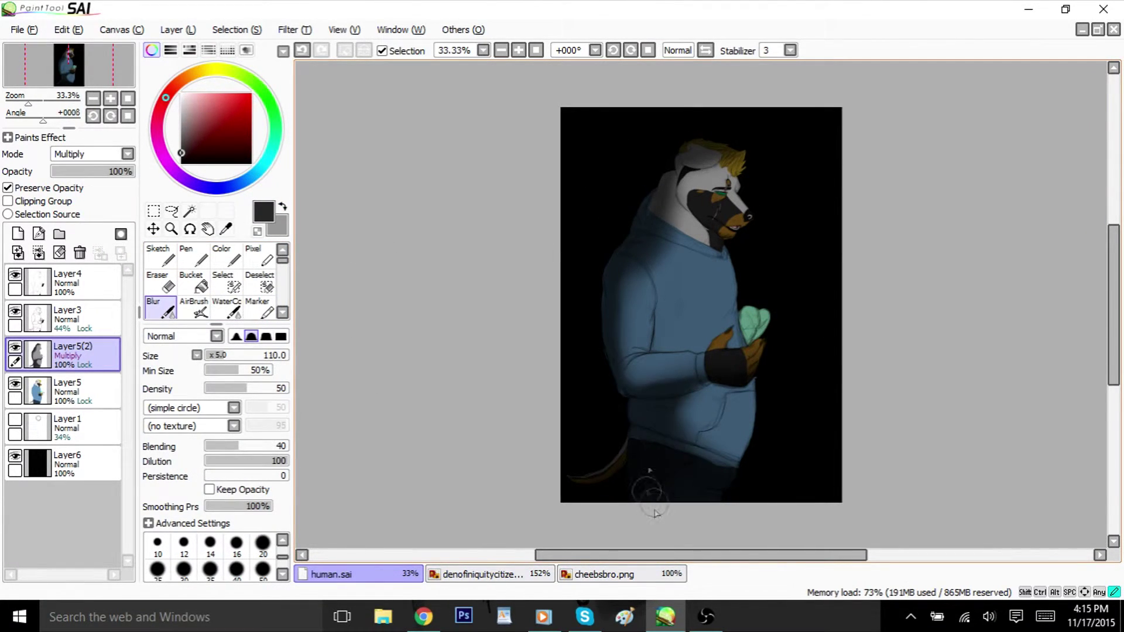
{"action": "left_click", "coordinate": [159, 256]}
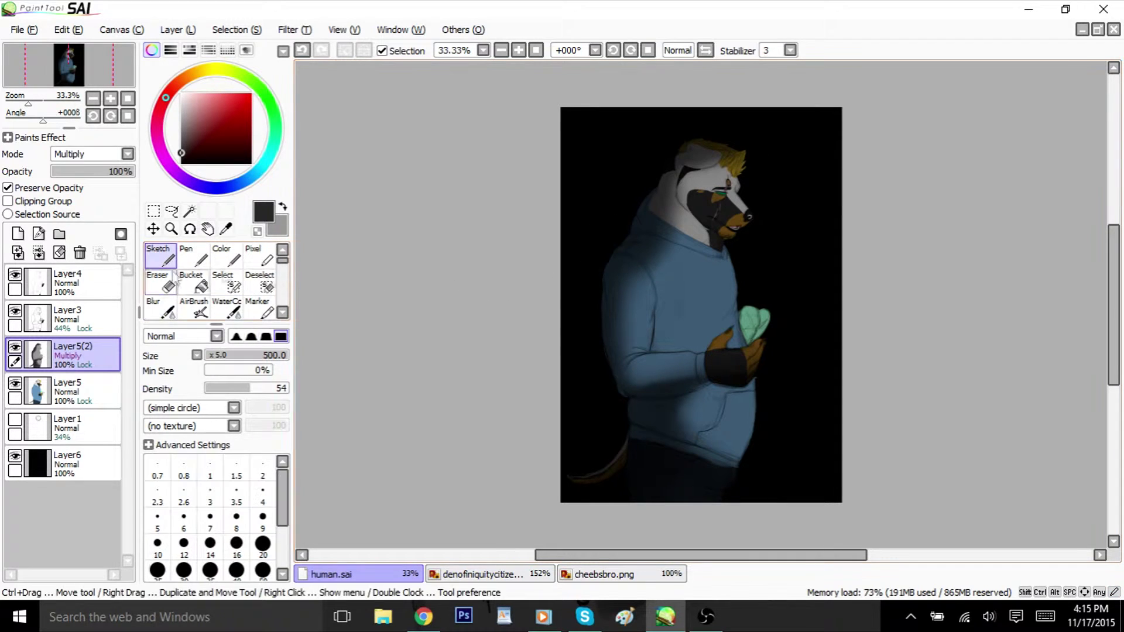
Step: Hide the Multiply layer temporarily and sample the heart's unshaded mint green
{"action": "left_click", "coordinate": [88, 316]}
{"action": "left_click", "coordinate": [15, 347]}
{"action": "left_click", "coordinate": [226, 229]}
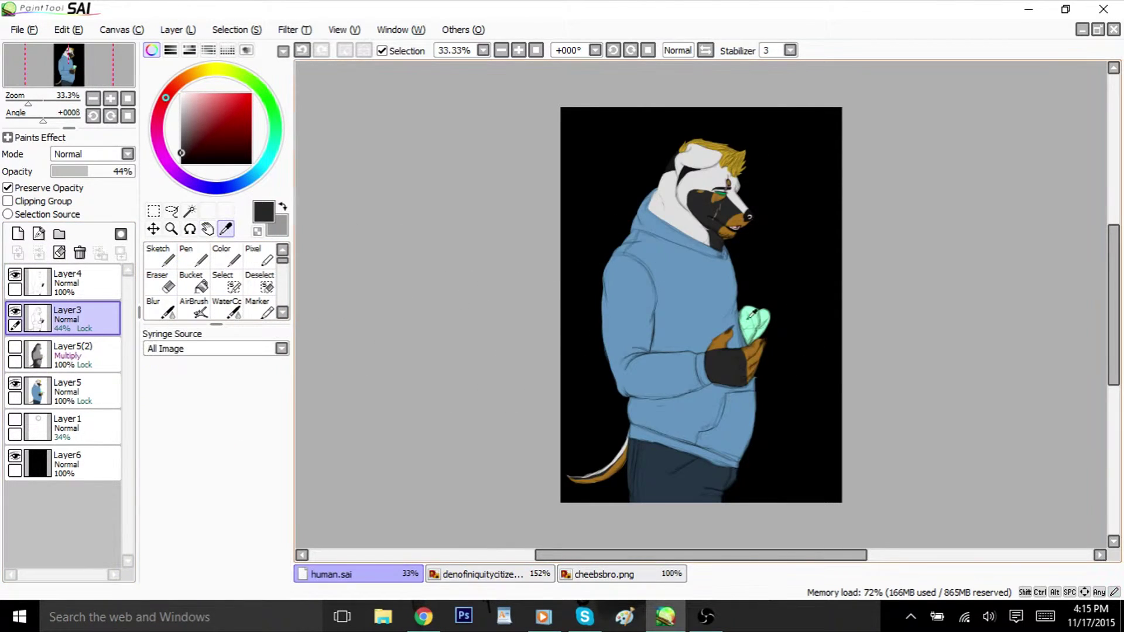
{"action": "left_click", "coordinate": [752, 322]}
{"action": "left_click", "coordinate": [15, 347]}
Step: Select the character's silhouette by inverting a Magic Wand selection of Layer5's background, and add a new layer above Layer4
{"action": "left_click", "coordinate": [190, 211]}
{"action": "left_click", "coordinate": [85, 391]}
{"action": "left_click", "coordinate": [603, 176]}
{"action": "left_click", "coordinate": [363, 51]}
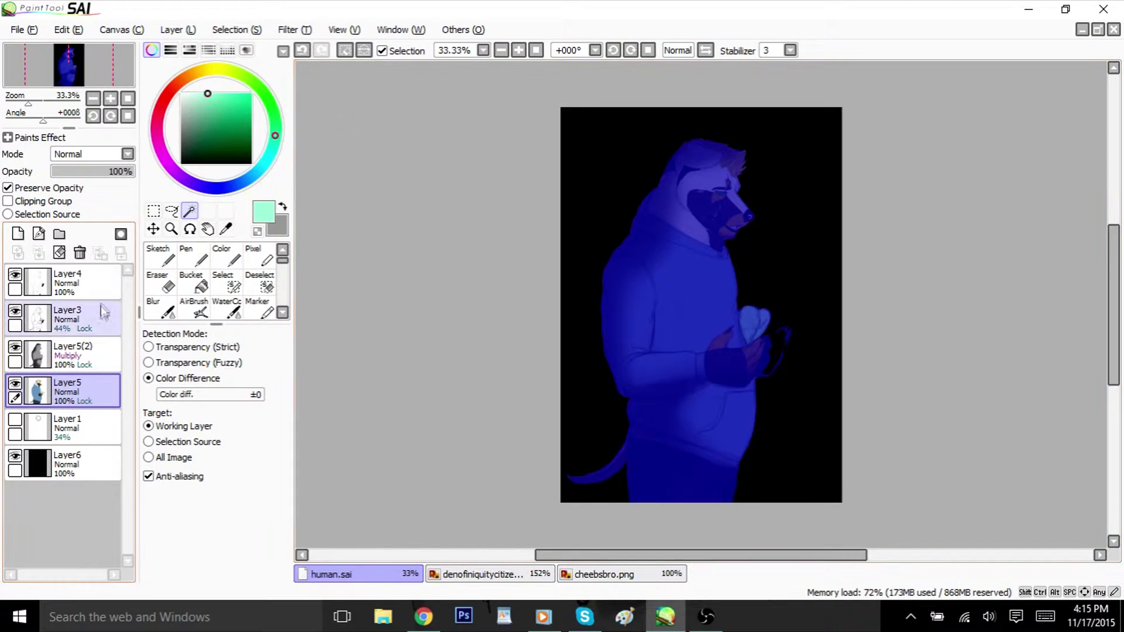
{"action": "left_click", "coordinate": [57, 321]}
{"action": "left_click", "coordinate": [61, 286]}
{"action": "left_click", "coordinate": [18, 234]}
Step: Extend the selection over the whole far hand, closing its gaps with the Lasso
{"action": "left_click", "coordinate": [161, 256]}
{"action": "left_click", "coordinate": [226, 281]}
{"action": "scroll", "coordinate": [700, 304], "scroll_direction": "up", "scroll_amount": 6}
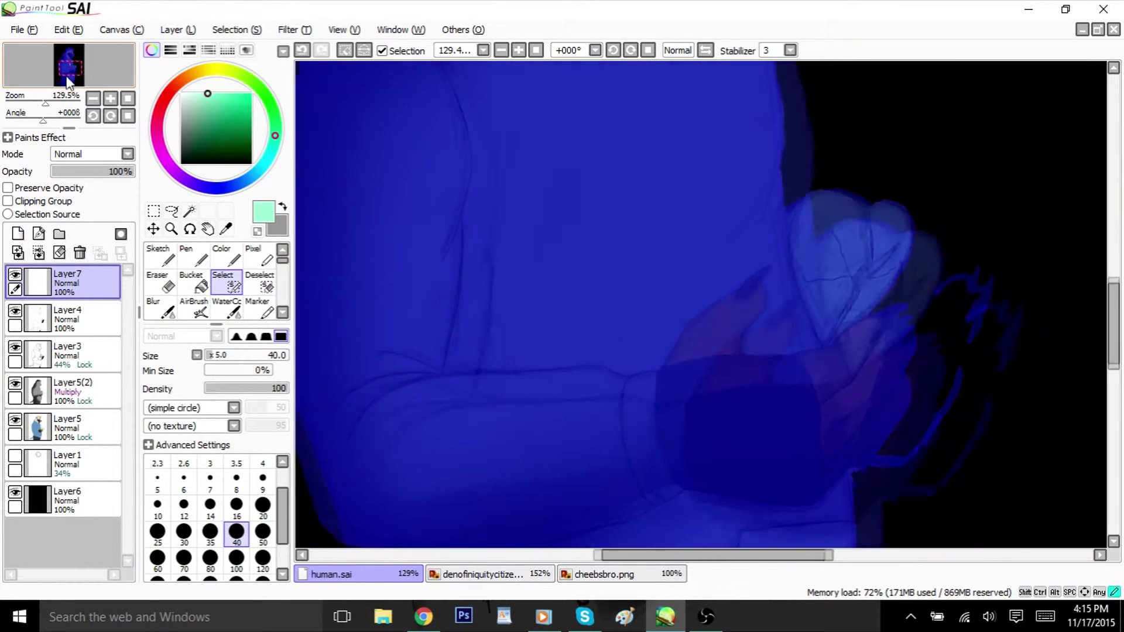
{"action": "left_click_drag", "start_coordinate": [716, 418], "coordinate": [660, 301]}
{"action": "left_click", "coordinate": [172, 210]}
{"action": "left_click_drag", "start_coordinate": [880, 454], "coordinate": [905, 307]}
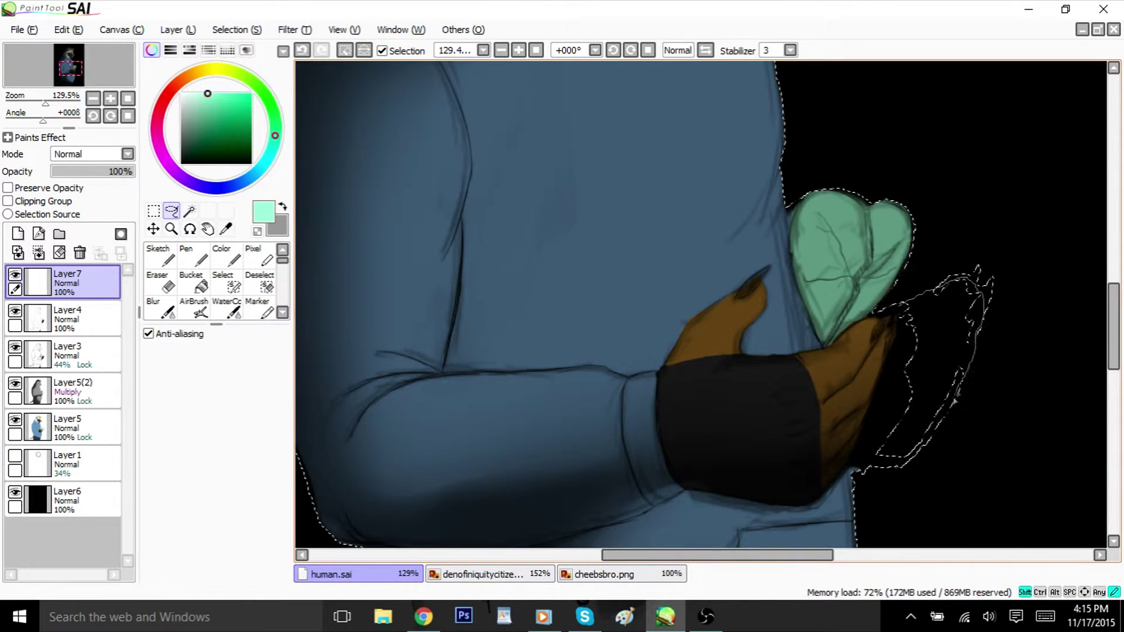
{"action": "left_click_drag", "start_coordinate": [896, 328], "coordinate": [896, 326]}
Step: Move Layer7 below Layer4 and paint mint light on the heart, palm and nearby chest, raising the brush size to 230
{"action": "left_click", "coordinate": [160, 256]}
{"action": "left_click", "coordinate": [229, 355]}
{"action": "left_click_drag", "start_coordinate": [840, 218], "coordinate": [852, 305]}
{"action": "left_click", "coordinate": [242, 356]}
{"action": "mouse_move", "coordinate": [776, 359]}
{"action": "left_mouse_down"}
{"action": "mouse_move", "coordinate": [729, 362]}
{"action": "mouse_move", "coordinate": [819, 356]}
{"action": "left_mouse_up"}
{"action": "left_click_drag", "start_coordinate": [70, 283], "coordinate": [70, 337]}
{"action": "left_click_drag", "start_coordinate": [816, 356], "coordinate": [904, 305]}
{"action": "left_click", "coordinate": [66, 325]}
{"action": "mouse_move", "coordinate": [743, 332]}
{"action": "left_mouse_down"}
{"action": "mouse_move", "coordinate": [739, 354]}
{"action": "mouse_move", "coordinate": [720, 328]}
{"action": "mouse_move", "coordinate": [761, 275]}
{"action": "mouse_move", "coordinate": [641, 275]}
{"action": "left_mouse_up"}
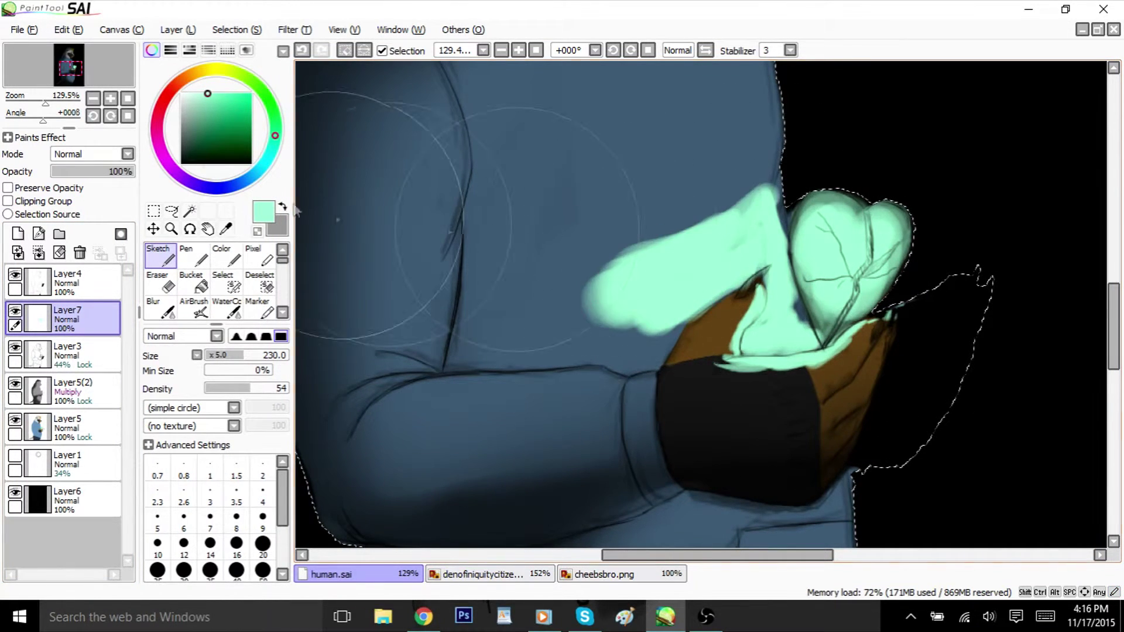
Step: Paint mint light across the chest, the lower hoodie front and the collar under the chin
{"action": "left_click_drag", "start_coordinate": [46, 103], "coordinate": [36, 103]}
{"action": "mouse_move", "coordinate": [732, 234]}
{"action": "left_mouse_down"}
{"action": "mouse_move", "coordinate": [727, 219]}
{"action": "mouse_move", "coordinate": [632, 153]}
{"action": "mouse_move", "coordinate": [603, 251]}
{"action": "mouse_move", "coordinate": [650, 319]}
{"action": "left_mouse_up"}
{"action": "mouse_move", "coordinate": [720, 410]}
{"action": "left_mouse_down"}
{"action": "mouse_move", "coordinate": [745, 413]}
{"action": "mouse_move", "coordinate": [703, 445]}
{"action": "mouse_move", "coordinate": [738, 456]}
{"action": "left_mouse_up"}
{"action": "left_click_drag", "start_coordinate": [732, 114], "coordinate": [694, 125]}
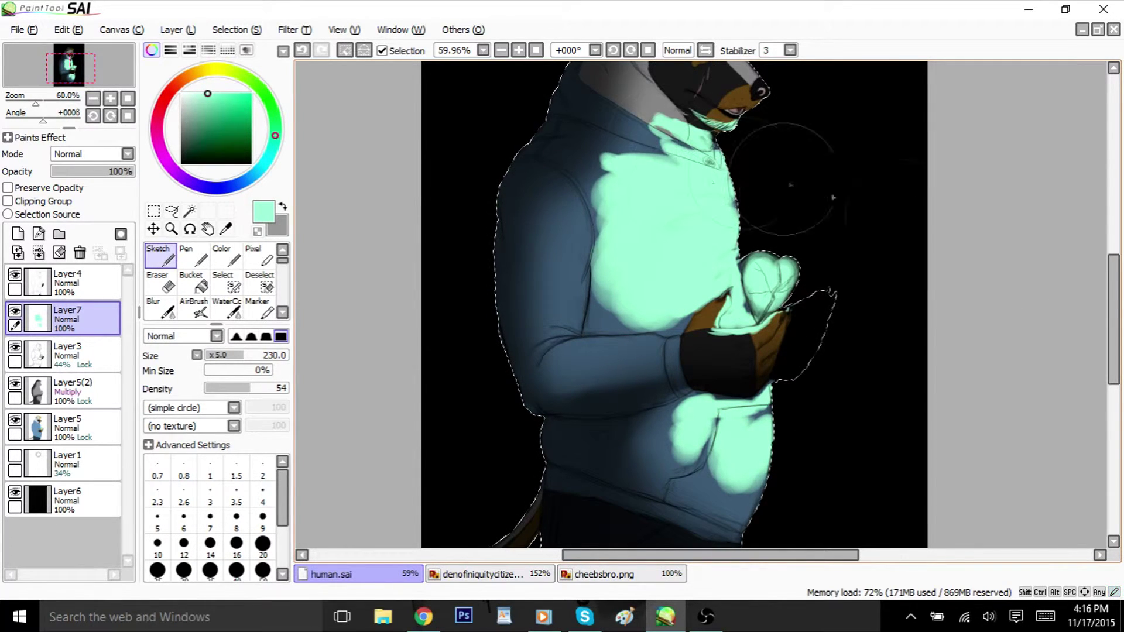
Step: Paint mint light along the inner upper arm and the top of the forearm
{"action": "left_click_drag", "start_coordinate": [572, 206], "coordinate": [581, 293]}
{"action": "left_click_drag", "start_coordinate": [591, 184], "coordinate": [592, 249]}
{"action": "mouse_move", "coordinate": [601, 297]}
{"action": "left_mouse_down"}
{"action": "mouse_move", "coordinate": [620, 326]}
{"action": "mouse_move", "coordinate": [755, 332]}
{"action": "left_mouse_up"}
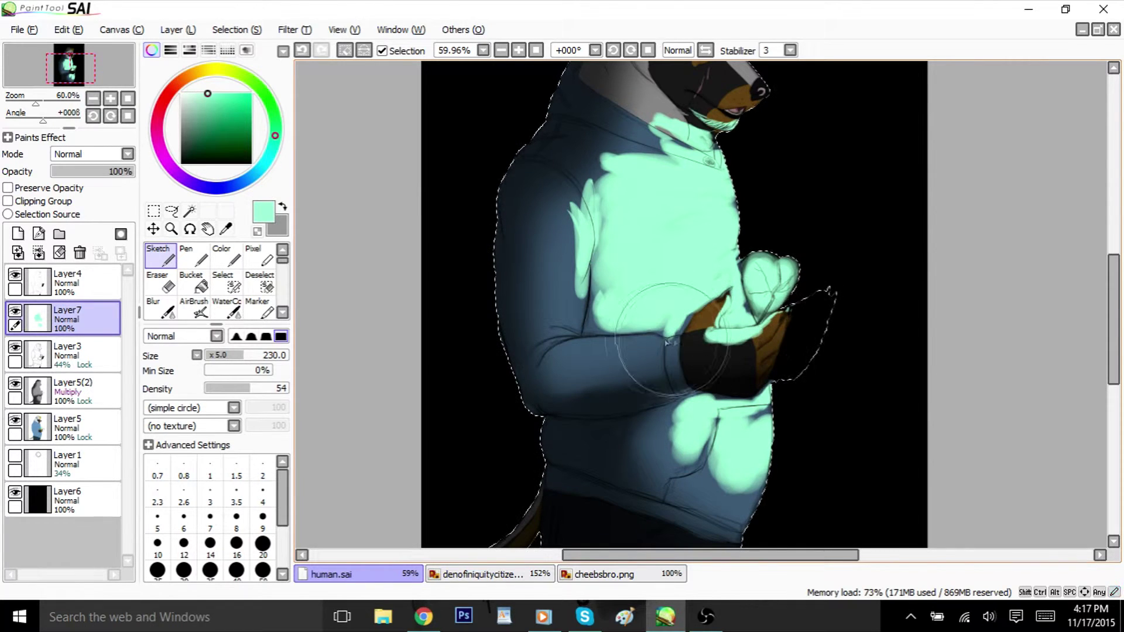
{"action": "mouse_move", "coordinate": [607, 346]}
{"action": "left_mouse_down"}
{"action": "mouse_move", "coordinate": [559, 328]}
{"action": "mouse_move", "coordinate": [653, 144]}
{"action": "left_mouse_up"}
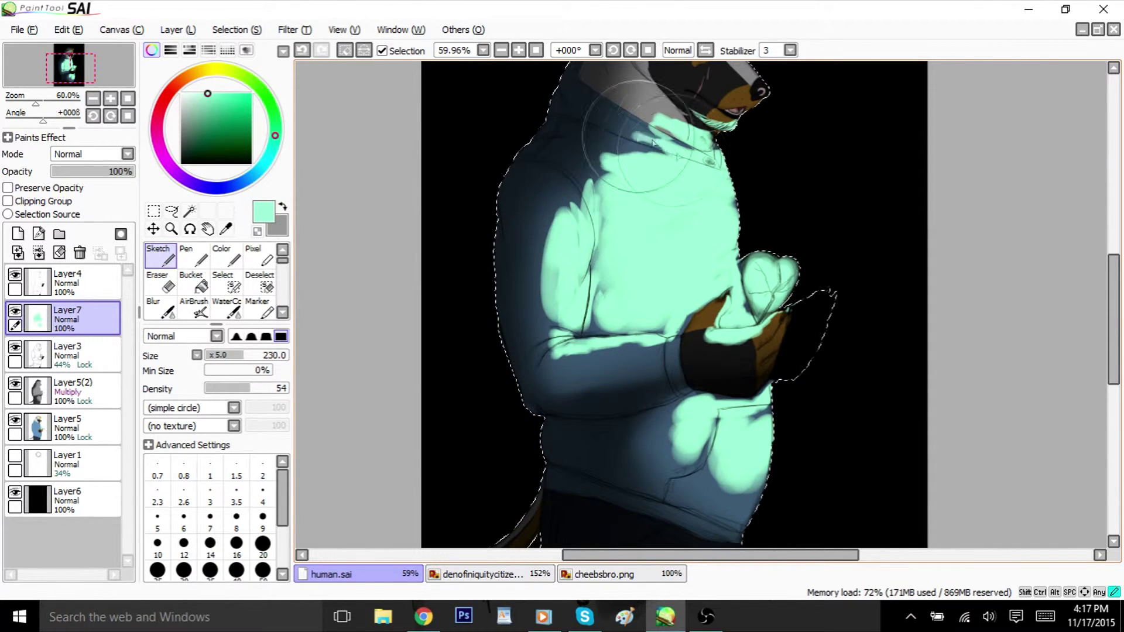
Step: Paint mint light over the front of the face and muzzle
{"action": "scroll", "coordinate": [772, 217], "scroll_direction": "up", "scroll_amount": 3}
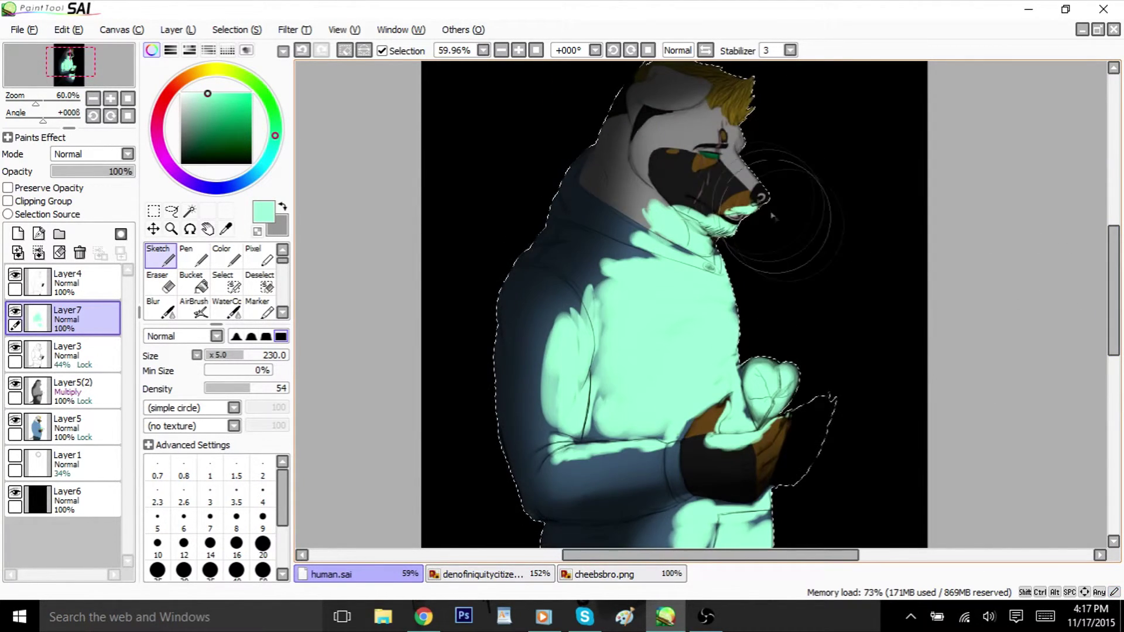
{"action": "left_click_drag", "start_coordinate": [679, 184], "coordinate": [713, 170]}
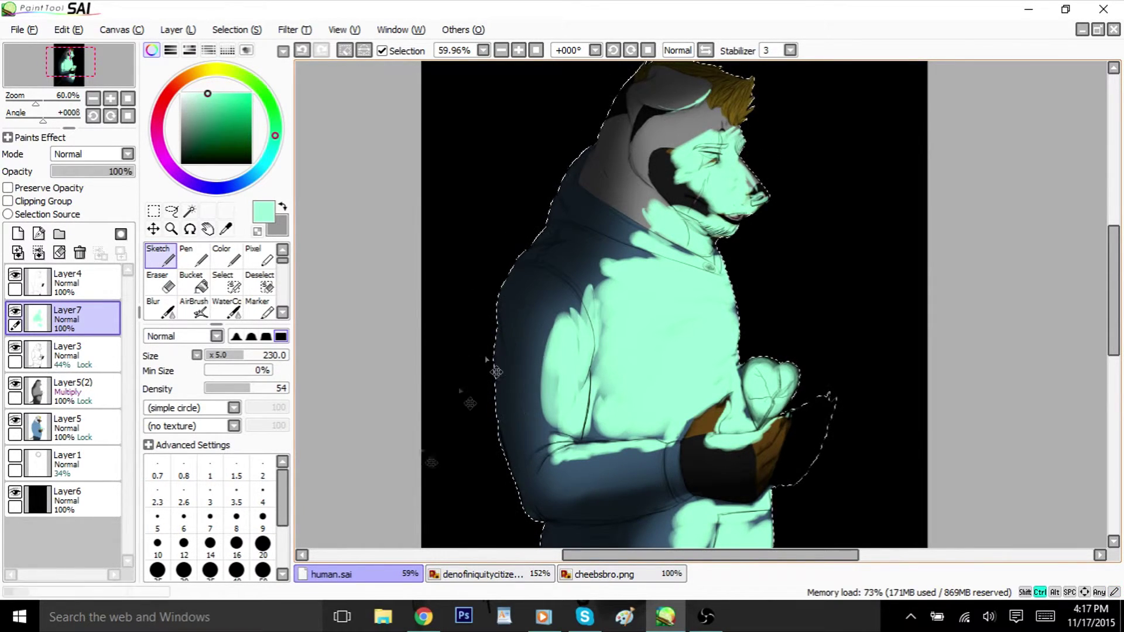
Step: Set the mint light layer's blending mode to Overlay and duplicate it
{"action": "key", "text": "alt+Tab"}
{"action": "key", "text": "alt+Tab"}
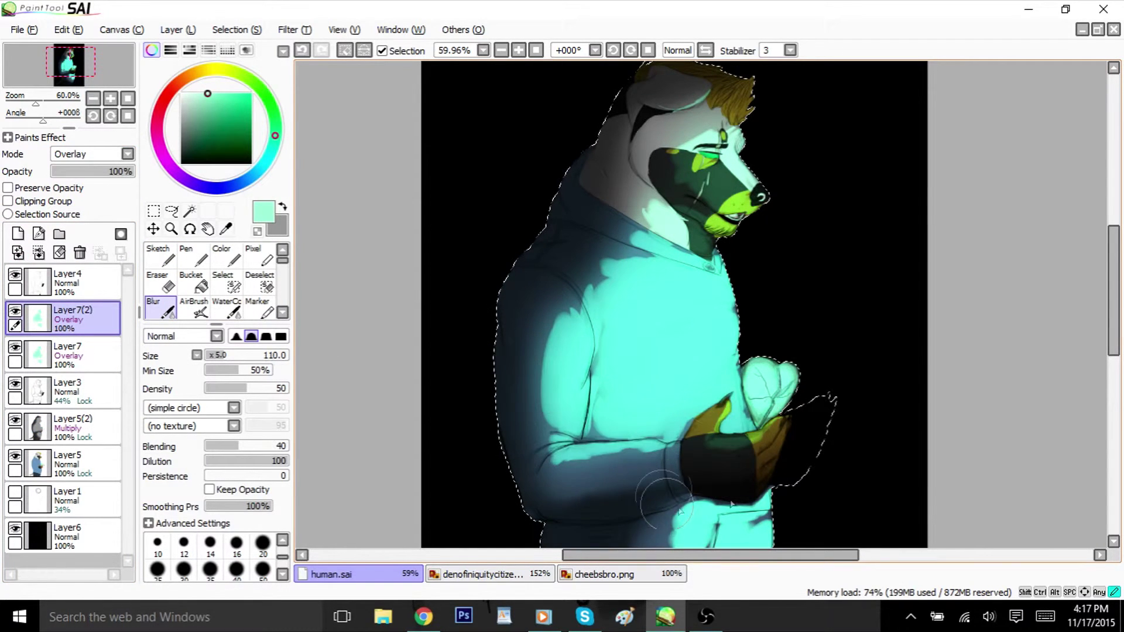
{"action": "scroll", "coordinate": [1080, 332], "scroll_direction": "down", "scroll_amount": 3}
{"action": "scroll", "coordinate": [1107, 343], "scroll_direction": "up", "scroll_amount": 3}
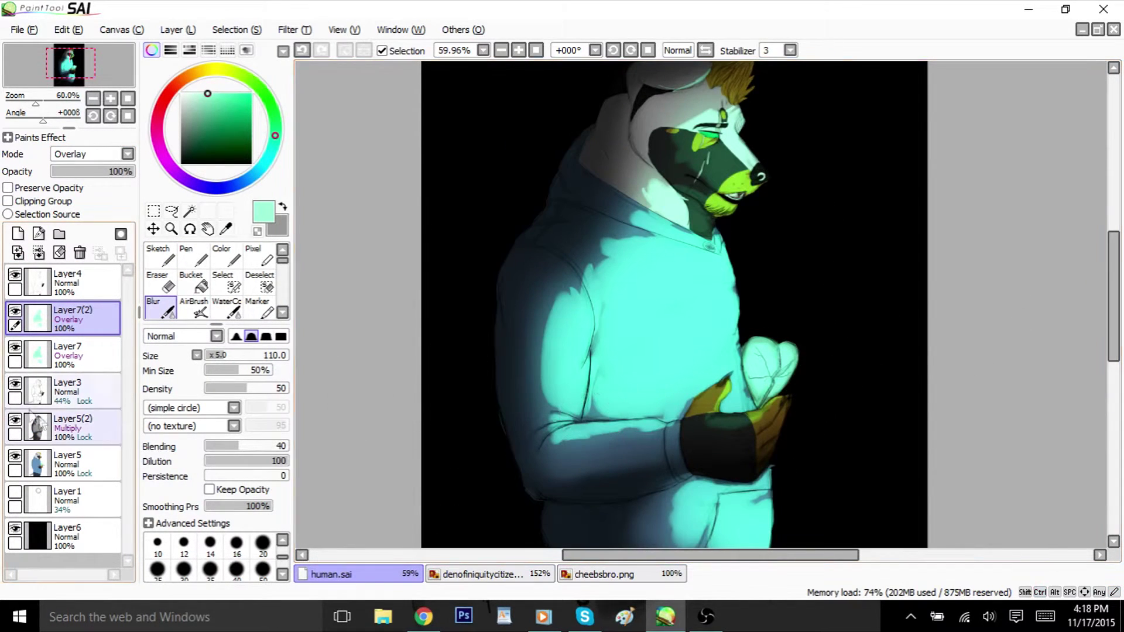
Step: Add a new layer above Layer4, paint mint light on the far hand at brush size 230, and switch to the Blur tool
{"action": "left_click", "coordinate": [70, 282]}
{"action": "left_click", "coordinate": [17, 252]}
{"action": "left_click", "coordinate": [158, 255]}
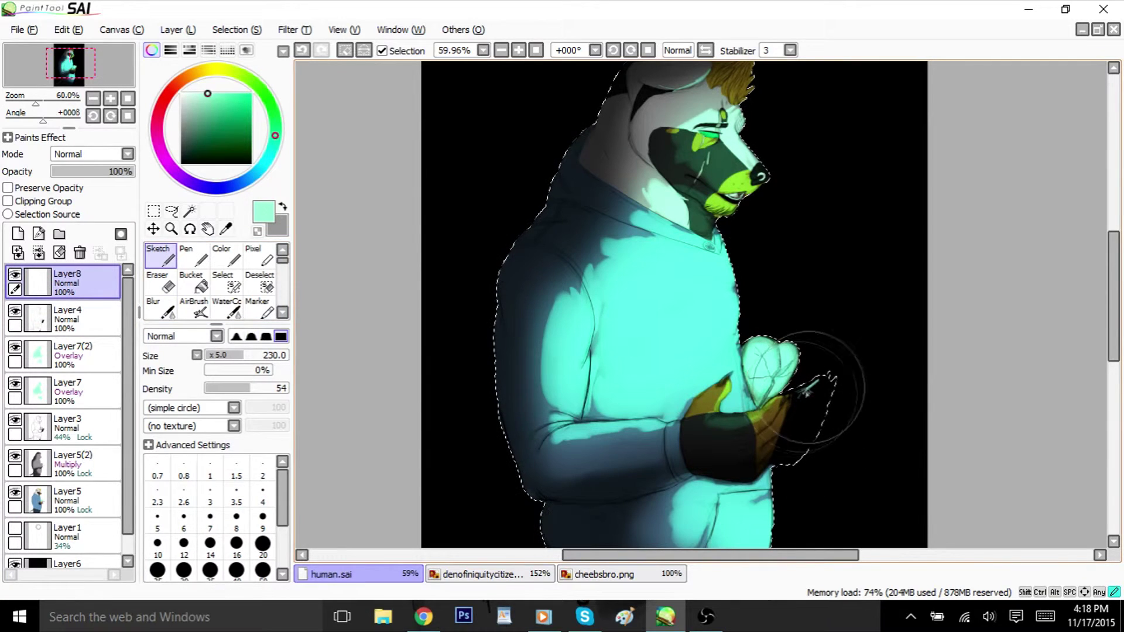
{"action": "key", "text": "c"}
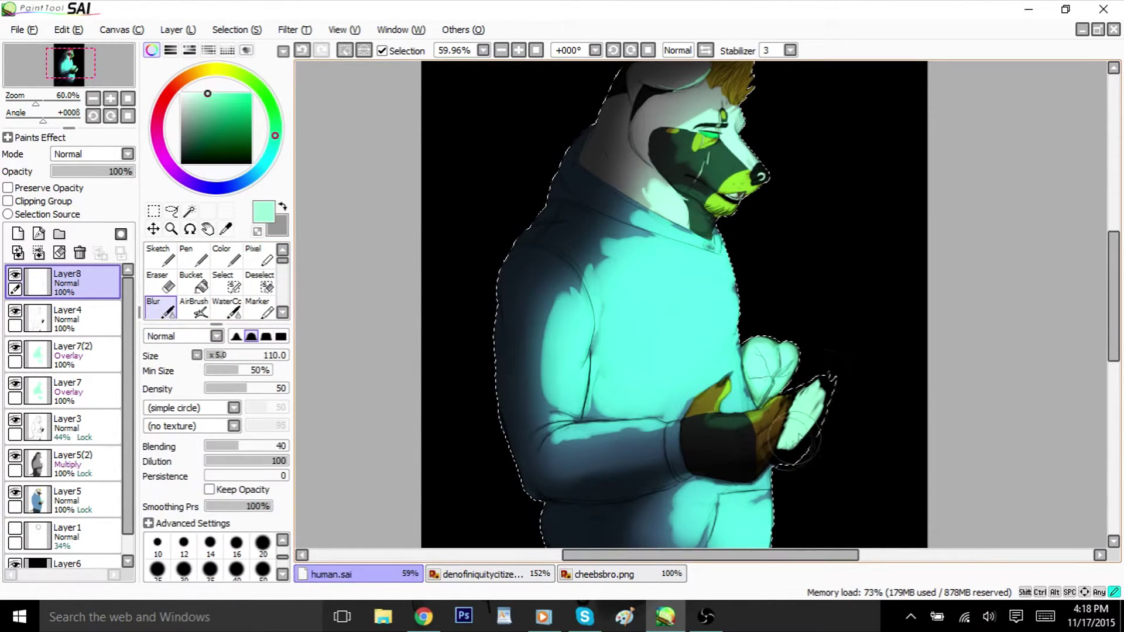
Step: Duplicate Layer8 and set the original layer's blending mode to Luminosity
{"action": "left_click_drag", "start_coordinate": [70, 282], "coordinate": [19, 234]}
{"action": "left_click", "coordinate": [77, 319]}
{"action": "left_click", "coordinate": [97, 154]}
{"action": "left_click", "coordinate": [88, 219]}
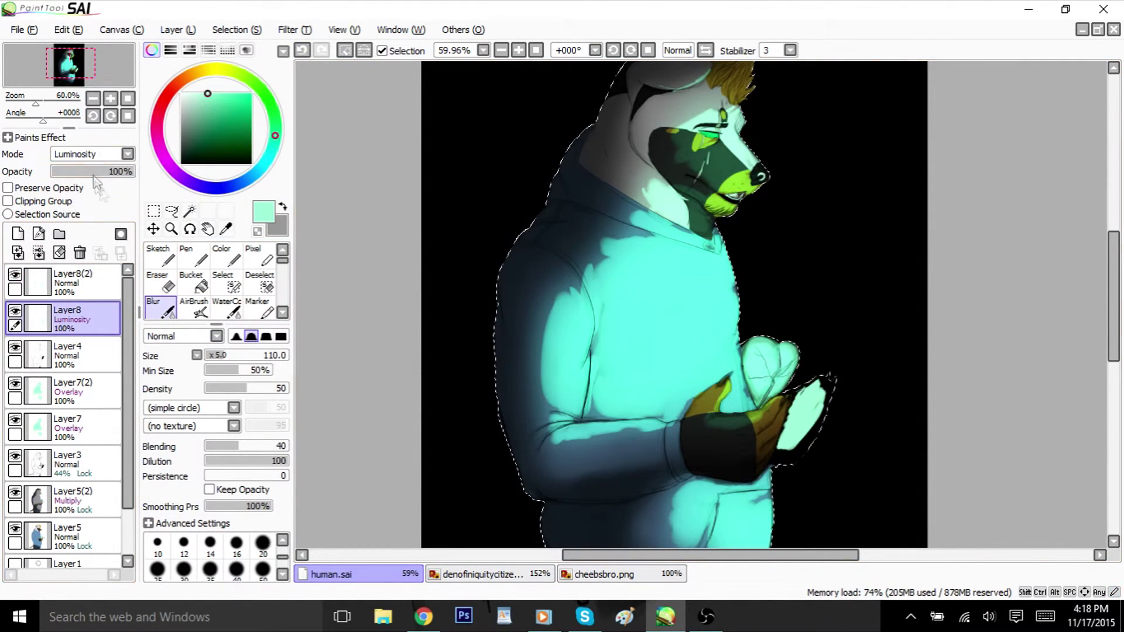
Step: Set the Layer8 copy's blending mode to Overlay and lower the original Layer8's opacity to 55%
{"action": "left_click", "coordinate": [77, 172]}
{"action": "left_click", "coordinate": [82, 282]}
{"action": "left_click", "coordinate": [100, 154]}
{"action": "left_click", "coordinate": [88, 206]}
{"action": "left_click", "coordinate": [82, 320]}
{"action": "left_click_drag", "start_coordinate": [117, 173], "coordinate": [124, 183]}
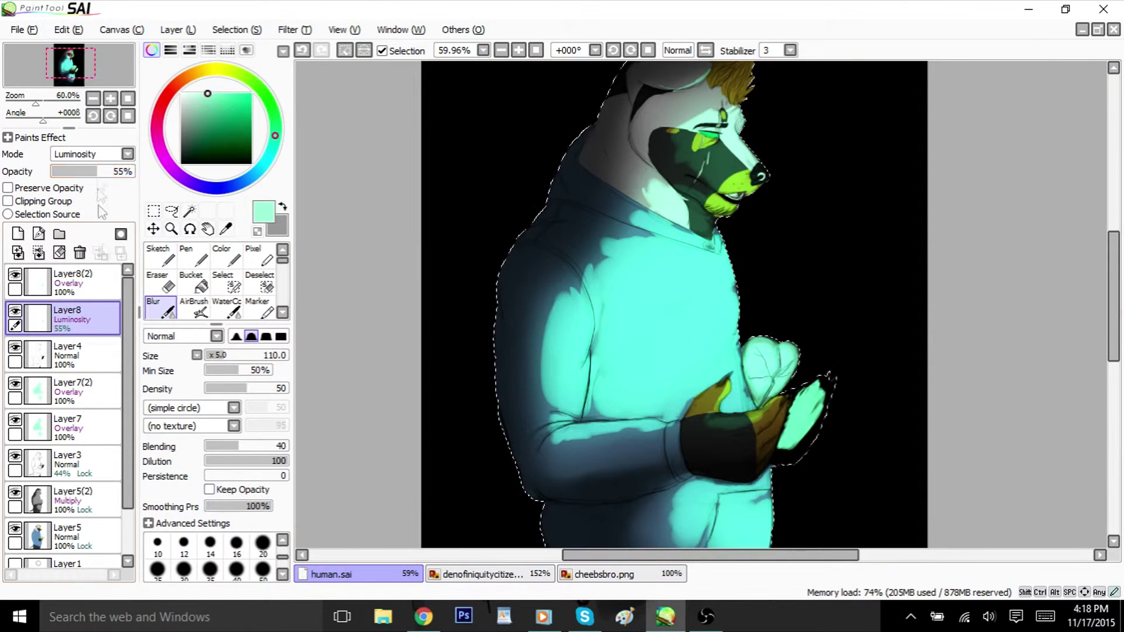
Step: Soften the mint light on the far hand with the Eraser and Blur tools on Layer8, and clear the selection
{"action": "key", "text": "e"}
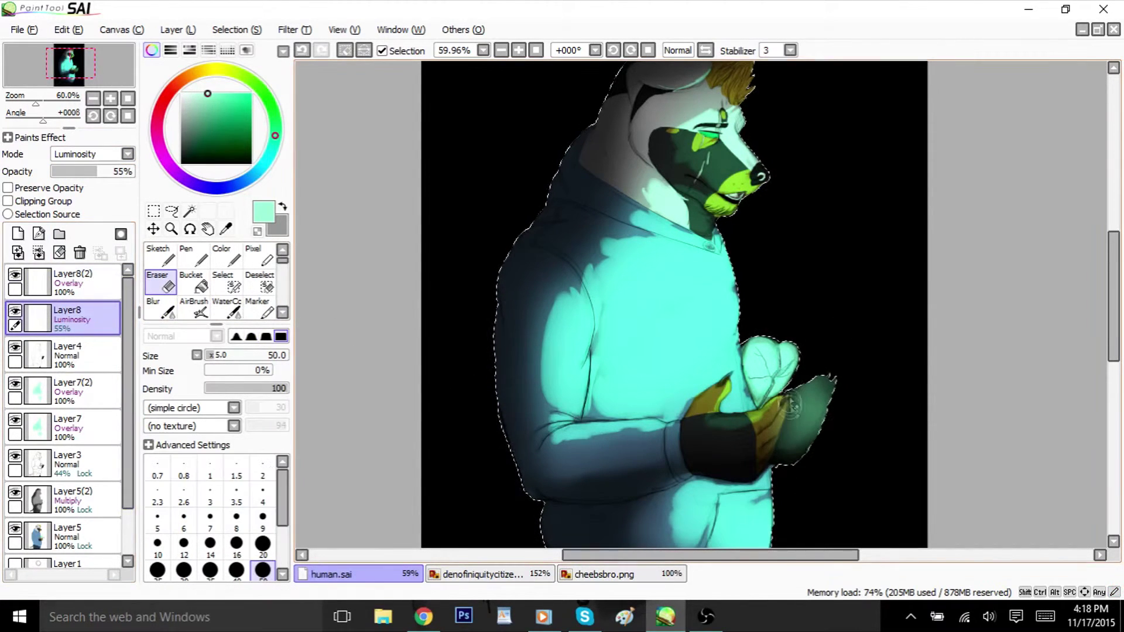
{"action": "key", "text": "e"}
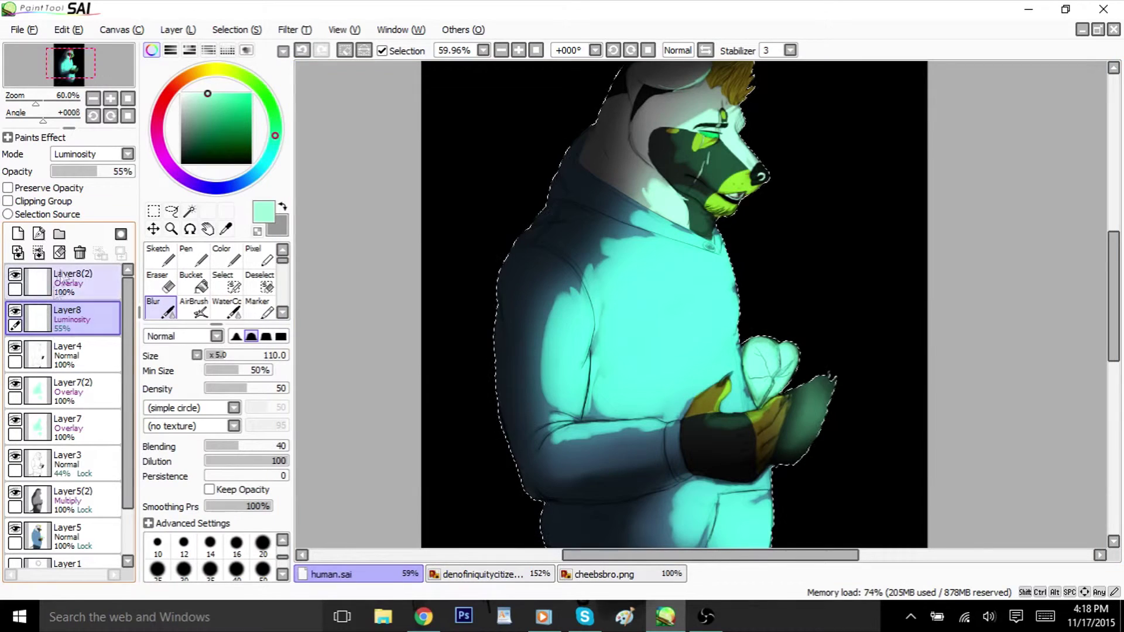
{"action": "left_click", "coordinate": [76, 392]}
{"action": "left_click", "coordinate": [74, 428]}
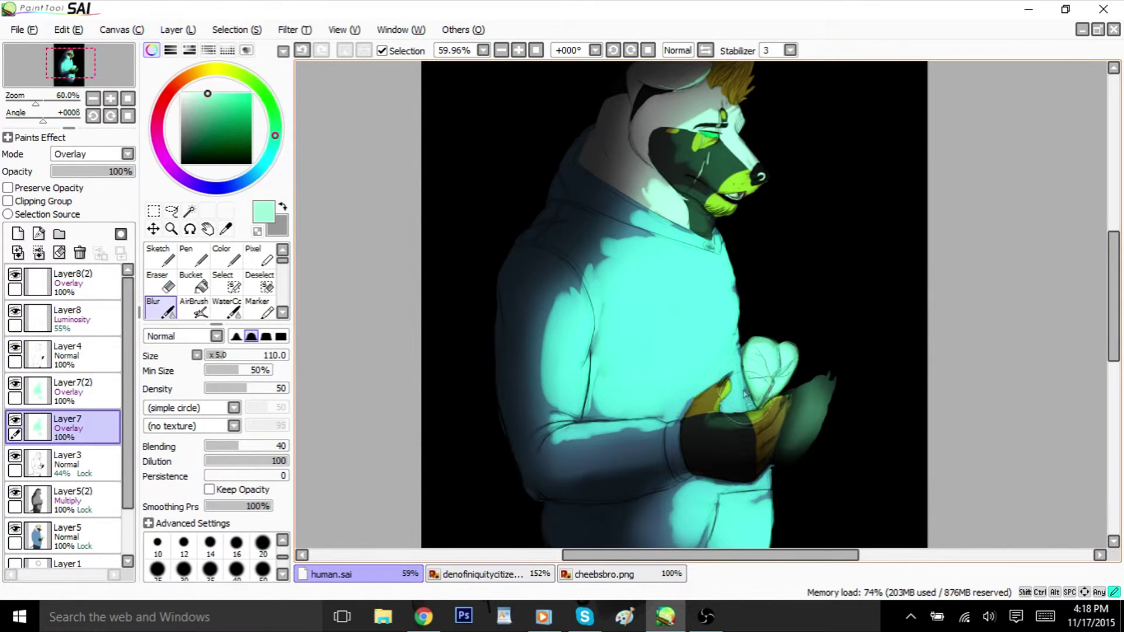
Step: Add a new layer above Layer8(2), paint a soft mint glow over the heart with the Sketch brush, and switch to Blur
{"action": "left_click", "coordinate": [59, 284]}
{"action": "left_click", "coordinate": [18, 234]}
{"action": "left_click", "coordinate": [160, 256]}
{"action": "left_click_drag", "start_coordinate": [246, 355], "coordinate": [278, 356]}
{"action": "mouse_move", "coordinate": [761, 352]}
{"action": "left_mouse_down"}
{"action": "mouse_move", "coordinate": [780, 375]}
{"action": "mouse_move", "coordinate": [790, 263]}
{"action": "mouse_move", "coordinate": [775, 372]}
{"action": "mouse_move", "coordinate": [785, 278]}
{"action": "mouse_move", "coordinate": [753, 357]}
{"action": "mouse_move", "coordinate": [763, 395]}
{"action": "left_mouse_up"}
{"action": "left_click", "coordinate": [160, 308]}
Step: Add a new Luminosity layer, paint flame-like mint wisps rising above the heart, and blur them
{"action": "left_click", "coordinate": [19, 234]}
{"action": "left_click", "coordinate": [127, 154]}
{"action": "left_click", "coordinate": [76, 219]}
{"action": "left_click", "coordinate": [160, 256]}
{"action": "mouse_move", "coordinate": [798, 310]}
{"action": "left_mouse_down"}
{"action": "mouse_move", "coordinate": [781, 389]}
{"action": "mouse_move", "coordinate": [792, 360]}
{"action": "left_mouse_up"}
{"action": "left_click", "coordinate": [160, 307]}
{"action": "left_click_drag", "start_coordinate": [787, 276], "coordinate": [793, 312]}
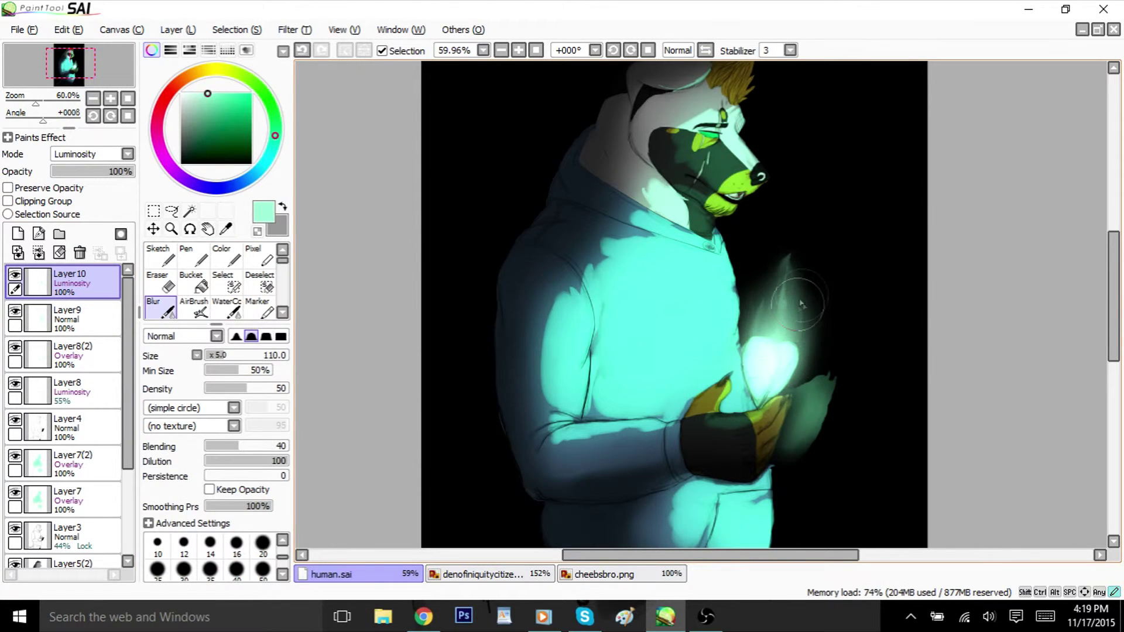
Step: Erase the excess light over the heart, repaint its glow with the Sketch brush at size 500, and switch to Blur
{"action": "key", "text": "e"}
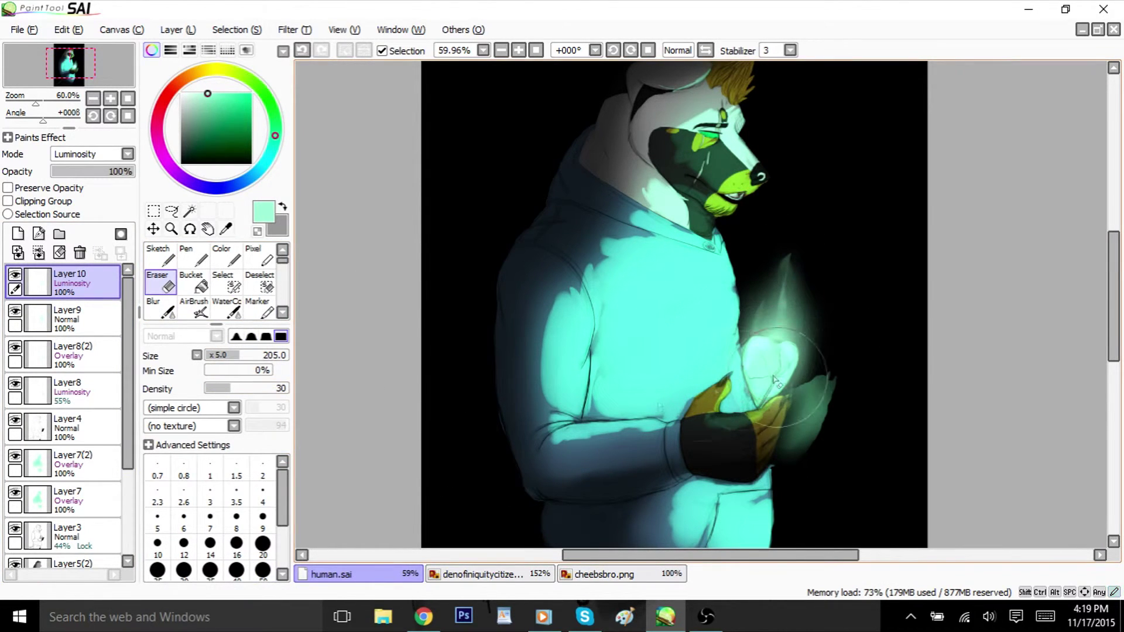
{"action": "left_click", "coordinate": [160, 308]}
{"action": "left_click", "coordinate": [160, 255]}
{"action": "left_click_drag", "start_coordinate": [772, 382], "coordinate": [771, 366]}
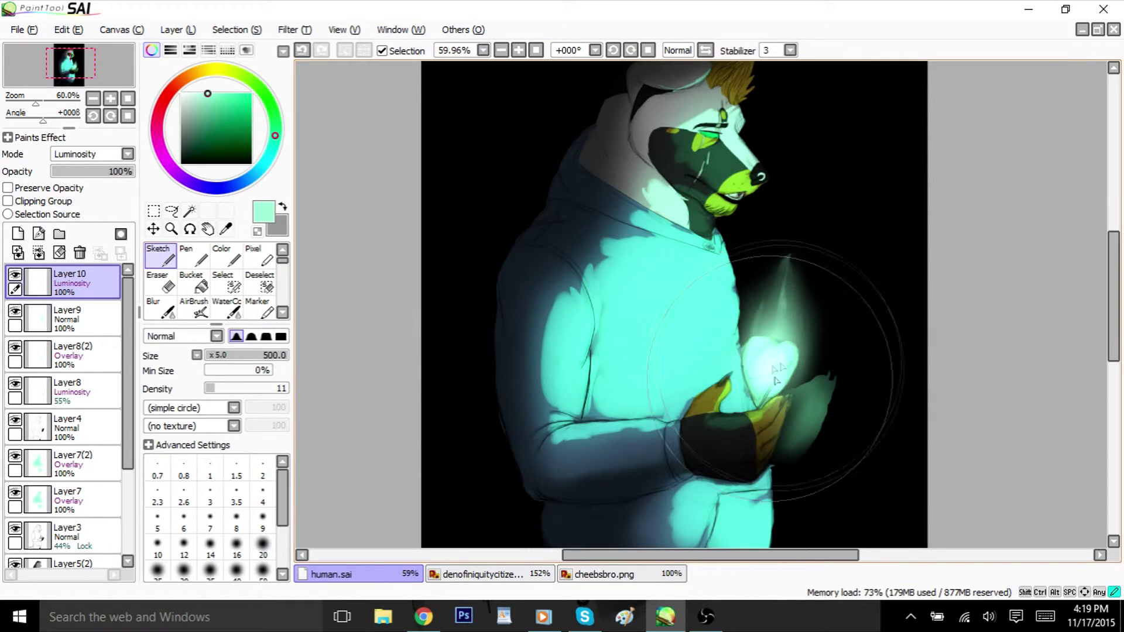
{"action": "key", "text": "b"}
Step: Add a new layer on top and sign the artwork in white in the canvas's lower-right corner with the Pen at size 5
{"action": "left_click", "coordinate": [128, 99]}
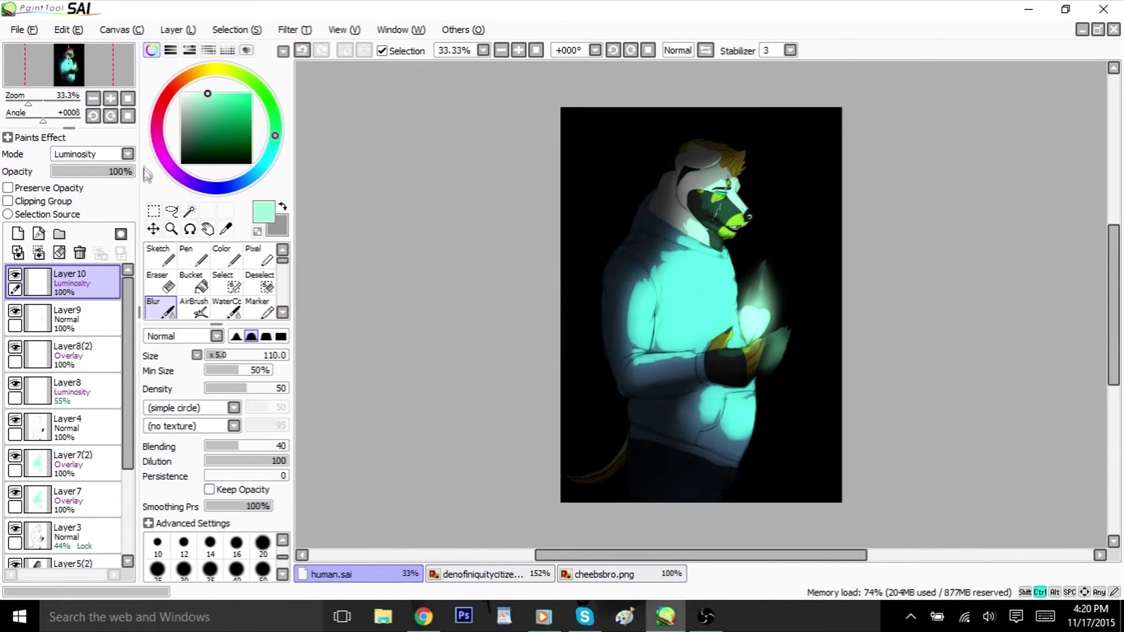
{"action": "left_click", "coordinate": [18, 234]}
{"action": "left_click", "coordinate": [161, 256]}
{"action": "left_click", "coordinate": [194, 257]}
{"action": "left_click", "coordinate": [182, 93]}
{"action": "left_click_drag", "start_coordinate": [28, 103], "coordinate": [46, 105]}
{"action": "left_click_drag", "start_coordinate": [70, 67], "coordinate": [76, 84]}
{"action": "left_click_drag", "start_coordinate": [761, 358], "coordinate": [866, 159]}
{"action": "left_click_drag", "start_coordinate": [793, 301], "coordinate": [851, 267]}
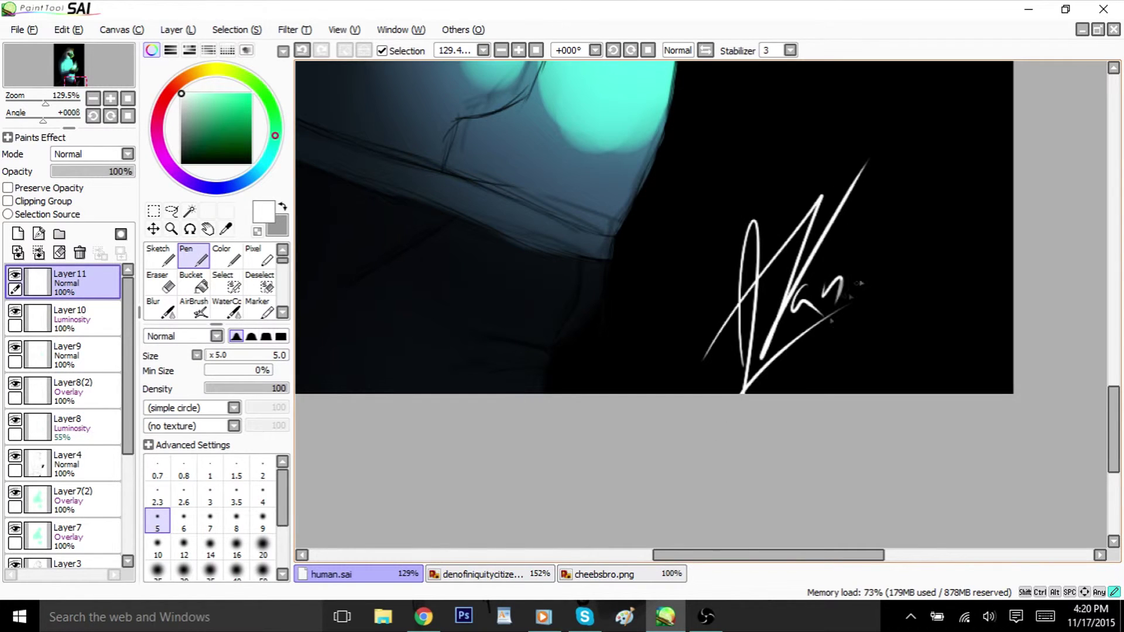